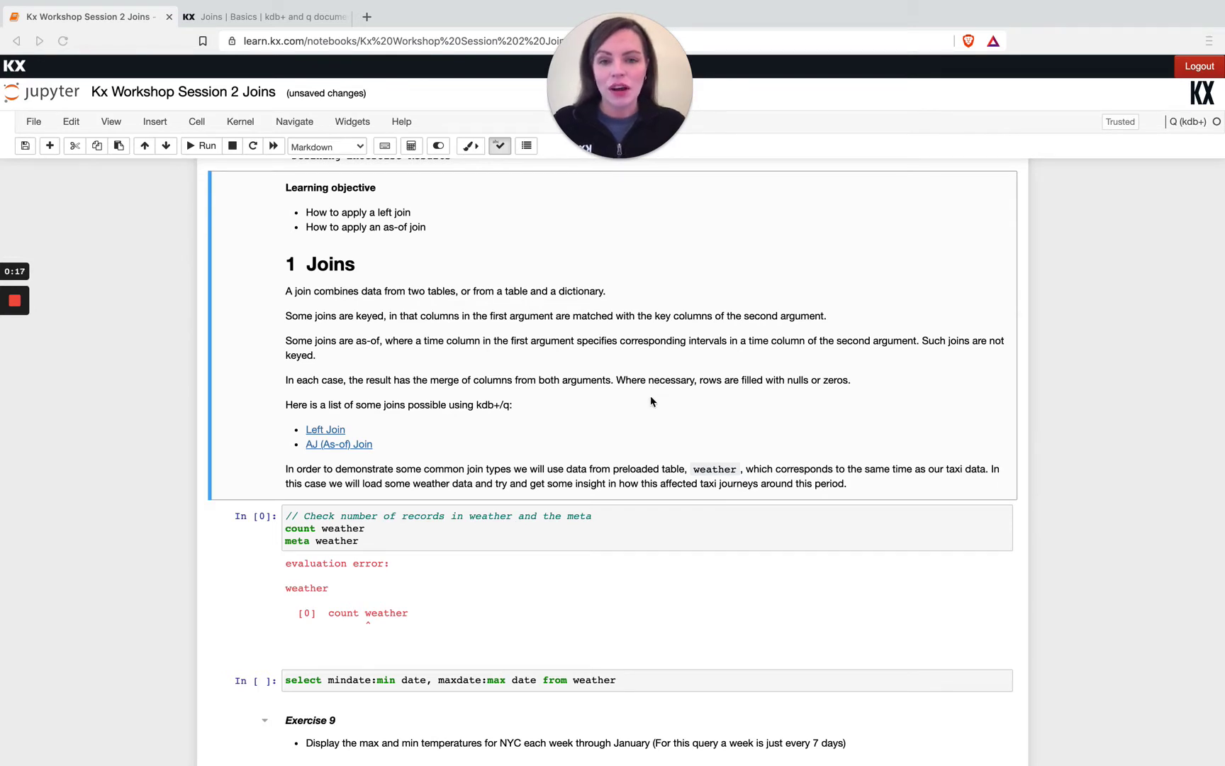
scroll(650, 401, "down", 1)
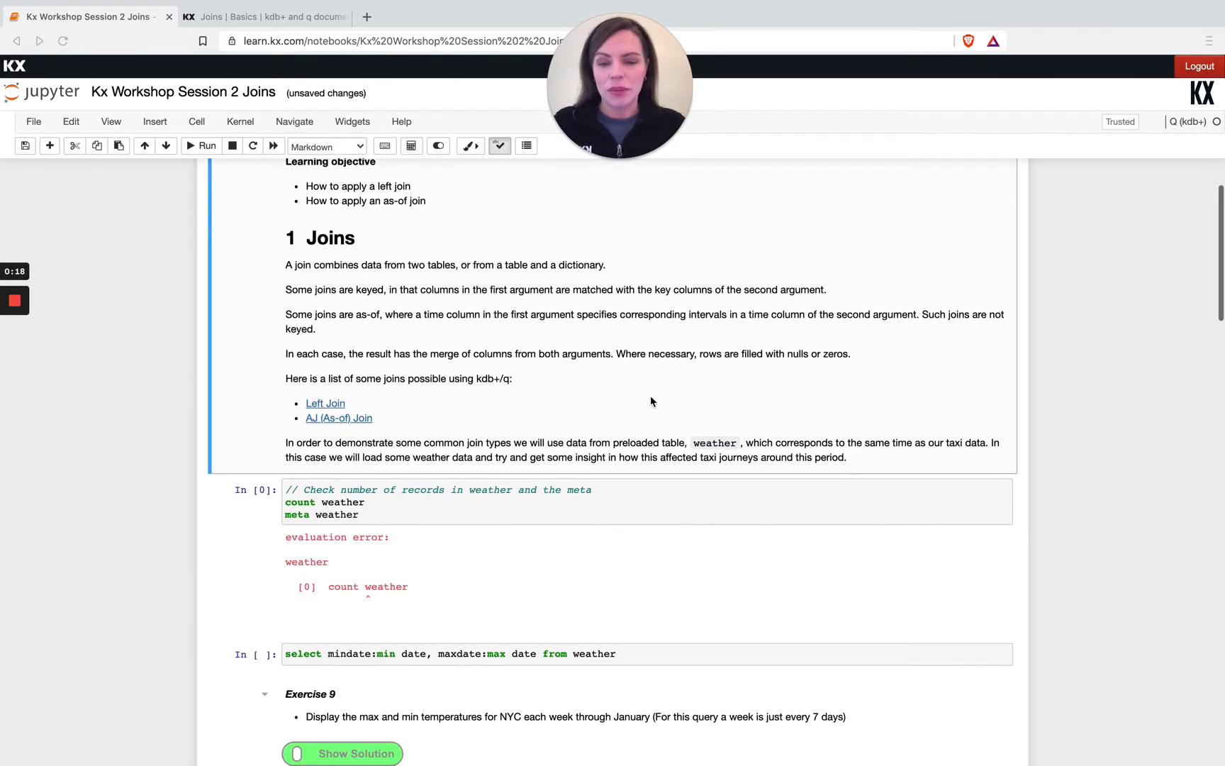
Step: Run the count weather / meta weather cell to show 31 records and column types
left_click(365, 501)
key("ctrl+Return")
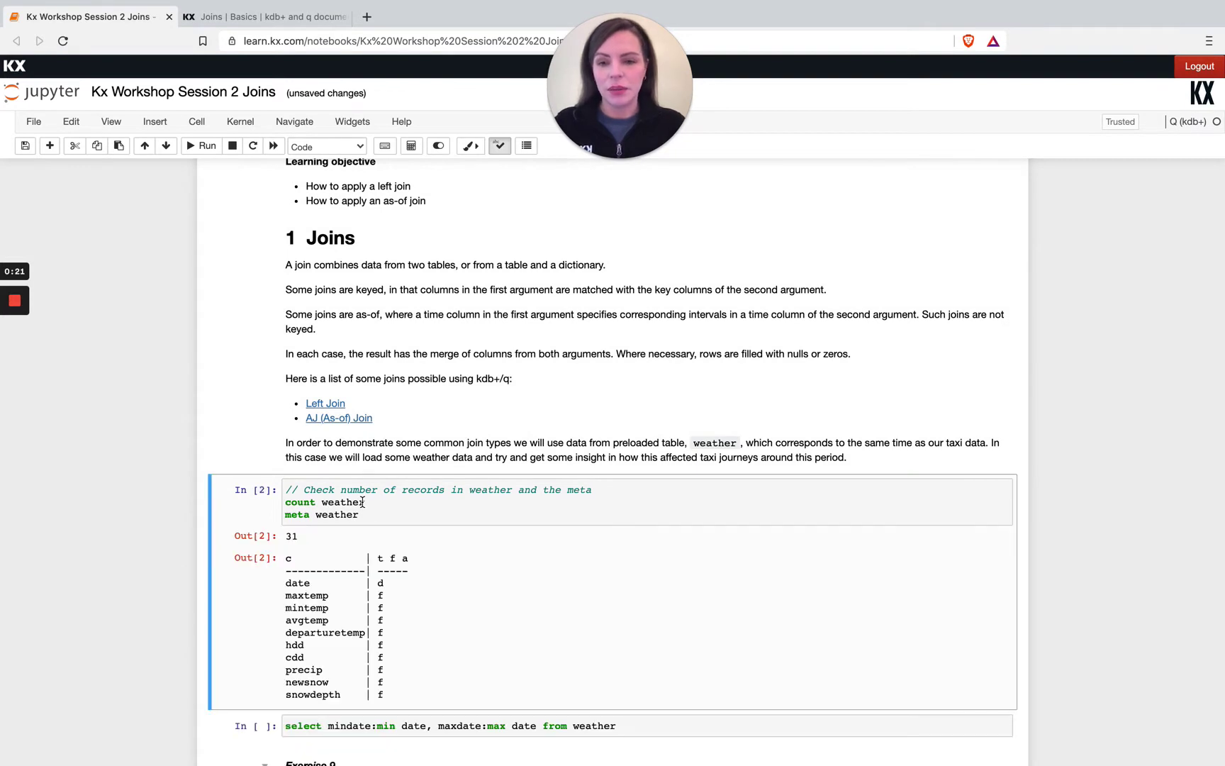
scroll(364, 502, "down", 1)
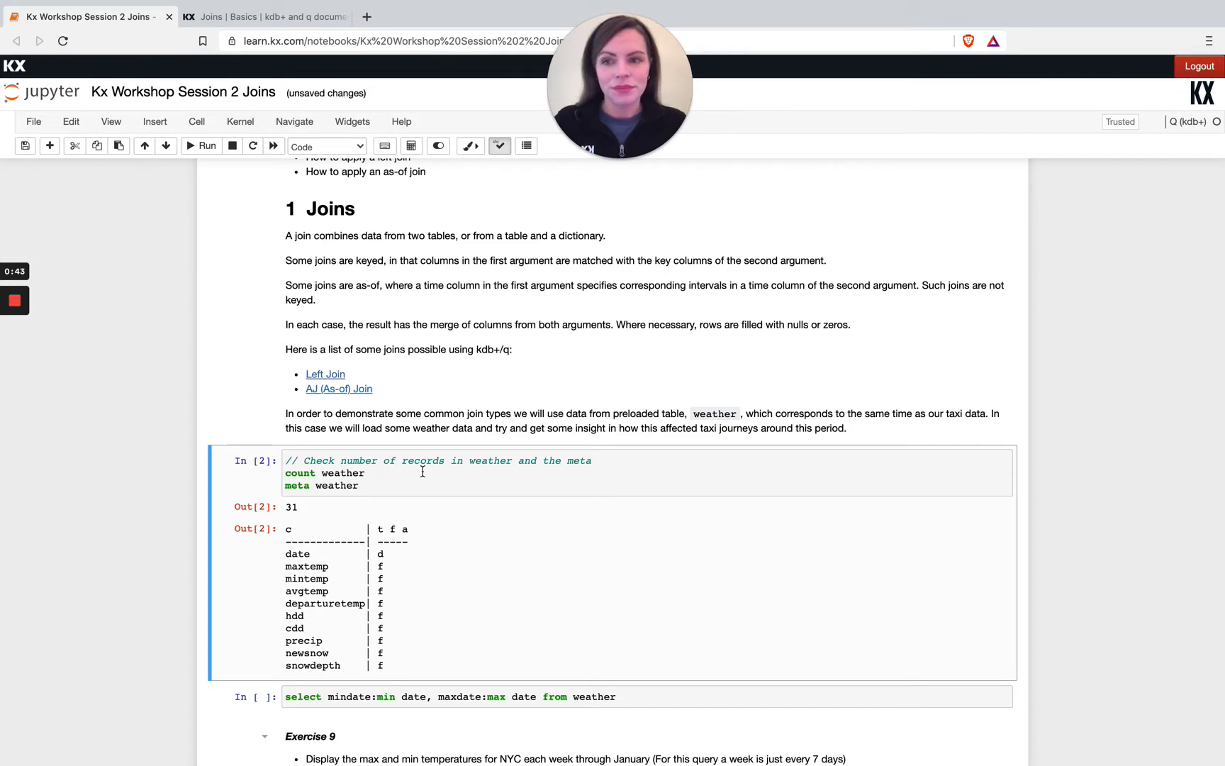
scroll(423, 471, "down", 1)
scroll(423, 471, "down", 1)
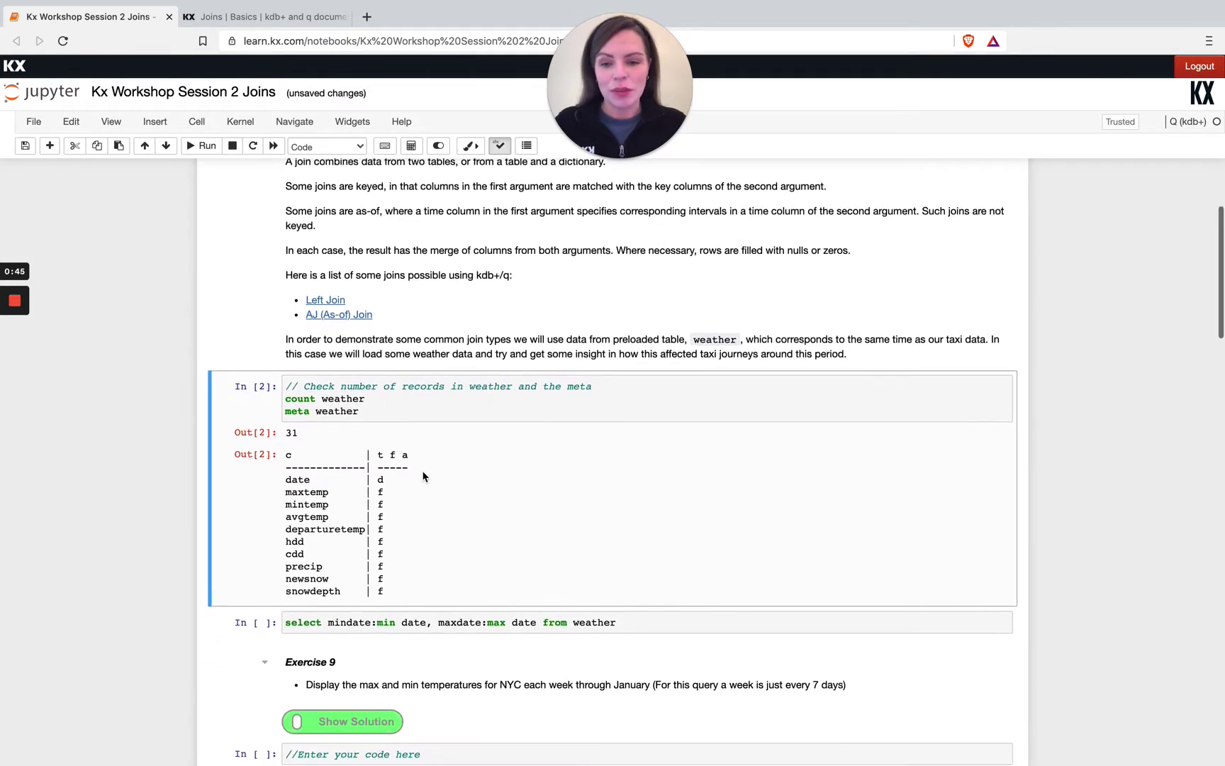
scroll(422, 471, "down", 3)
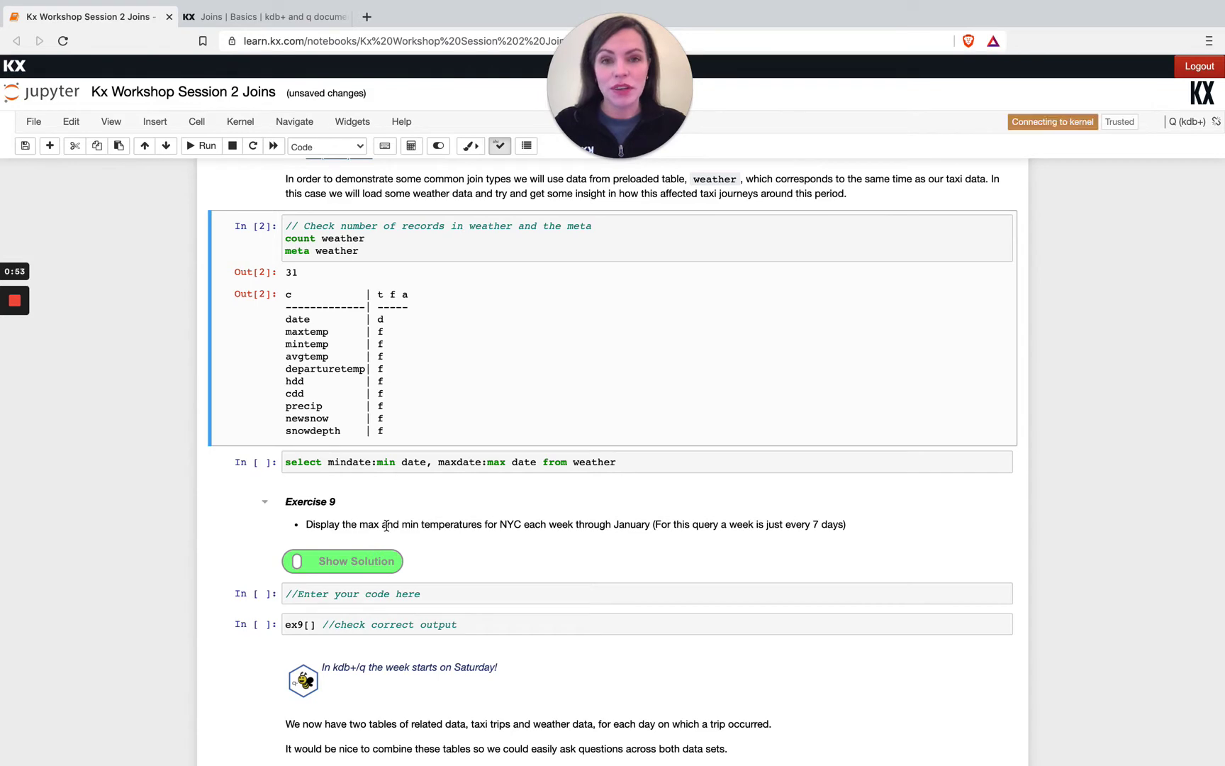
scroll(387, 523, "down", 5)
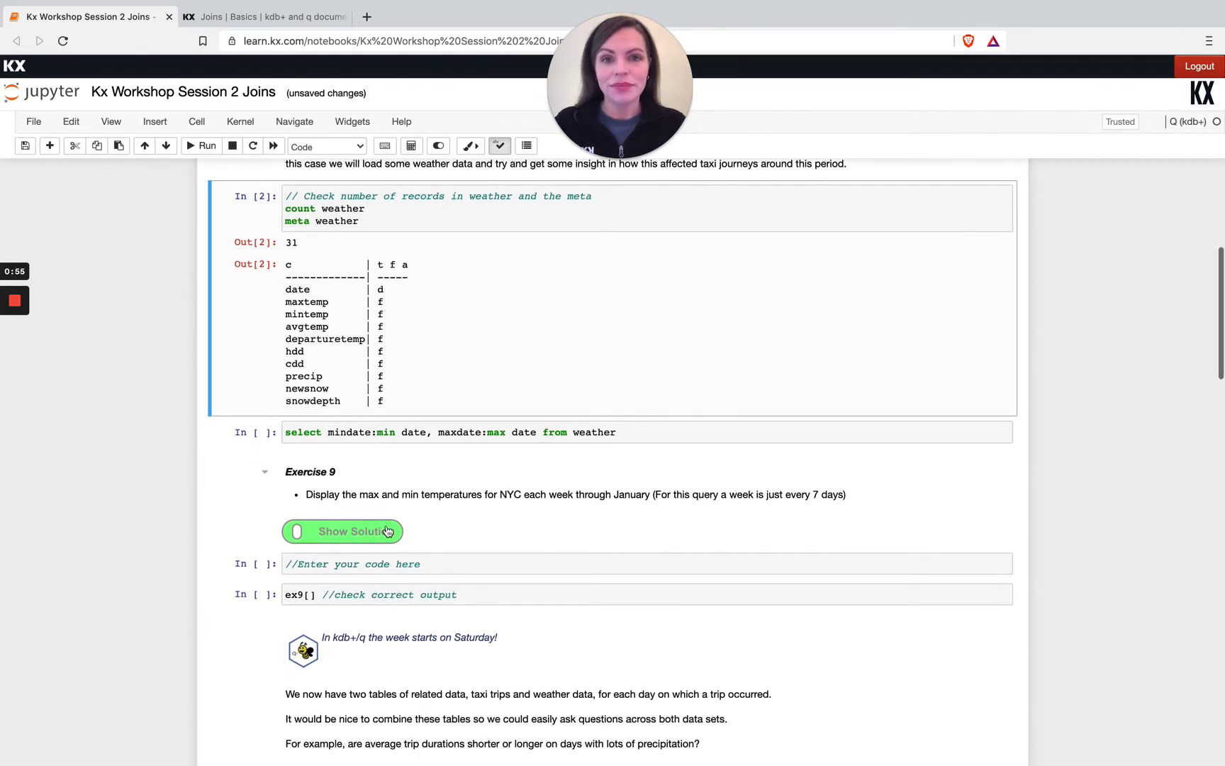
scroll(386, 529, "down", 5)
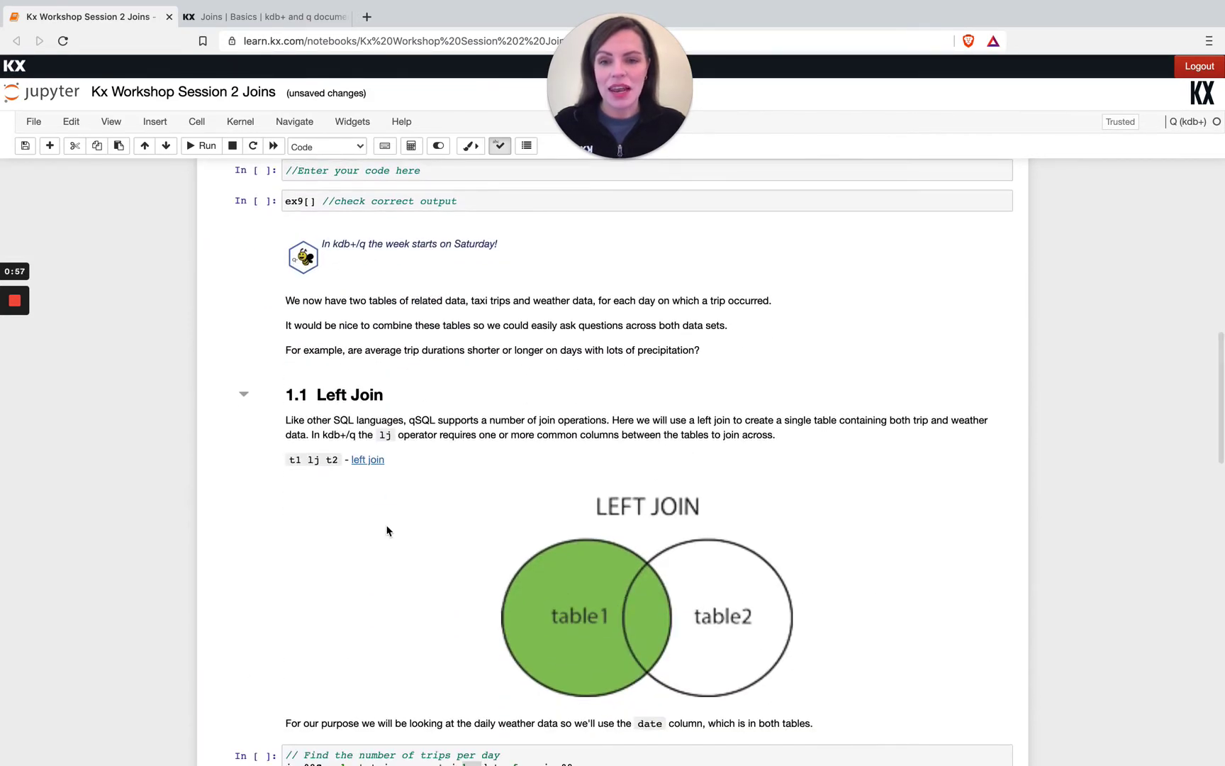
scroll(386, 530, "down", 3)
scroll(387, 529, "down", 1)
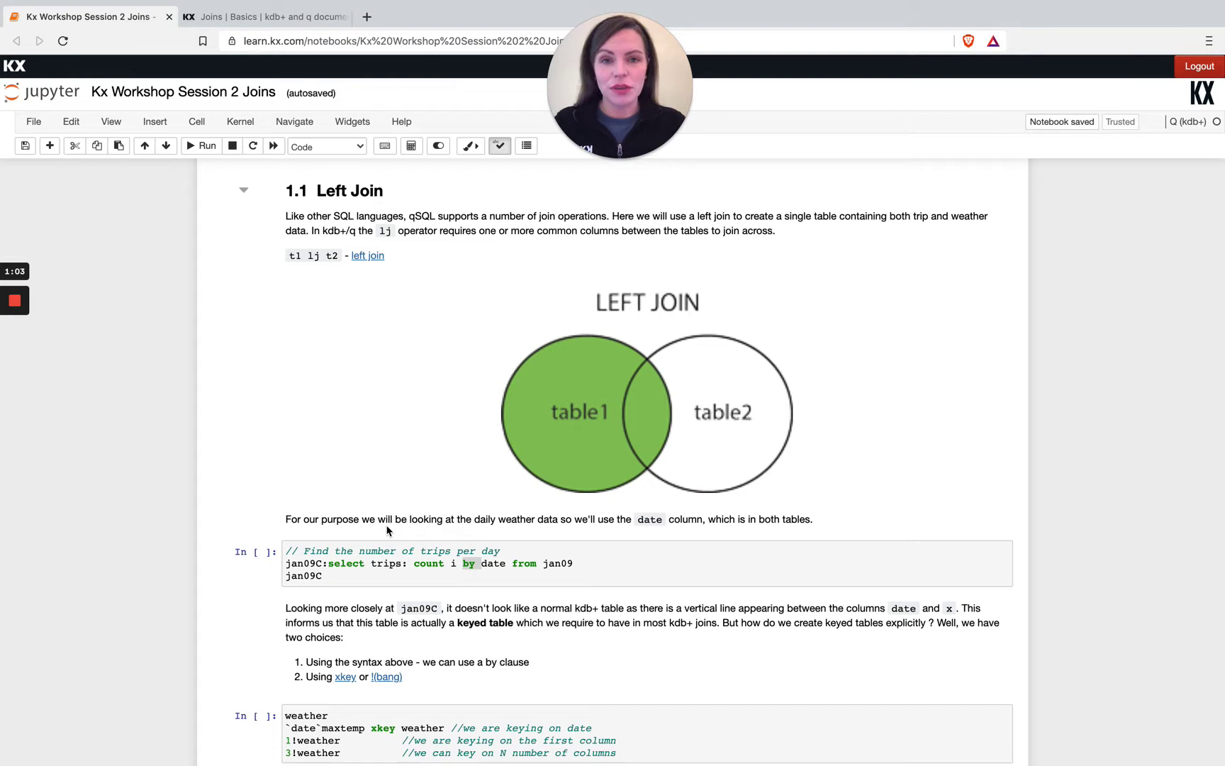
left_click(262, 19)
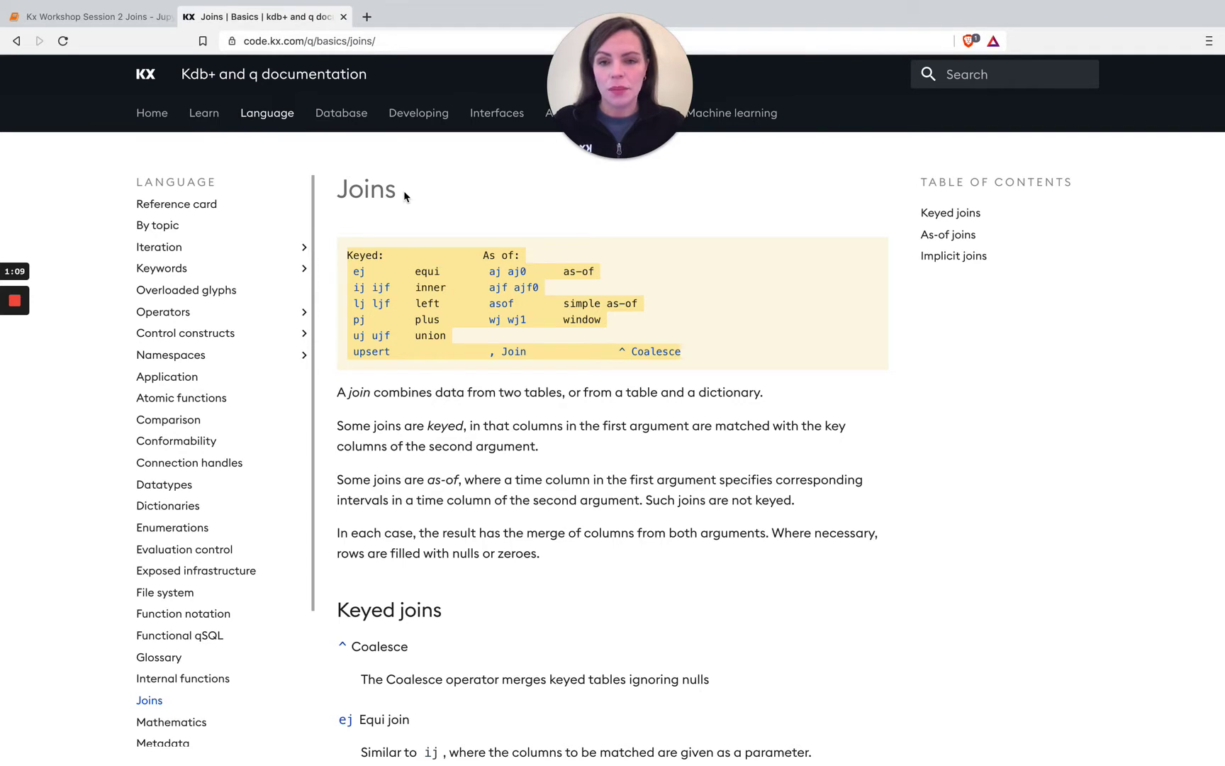
left_click(379, 268)
left_click_drag(349, 271, 711, 354)
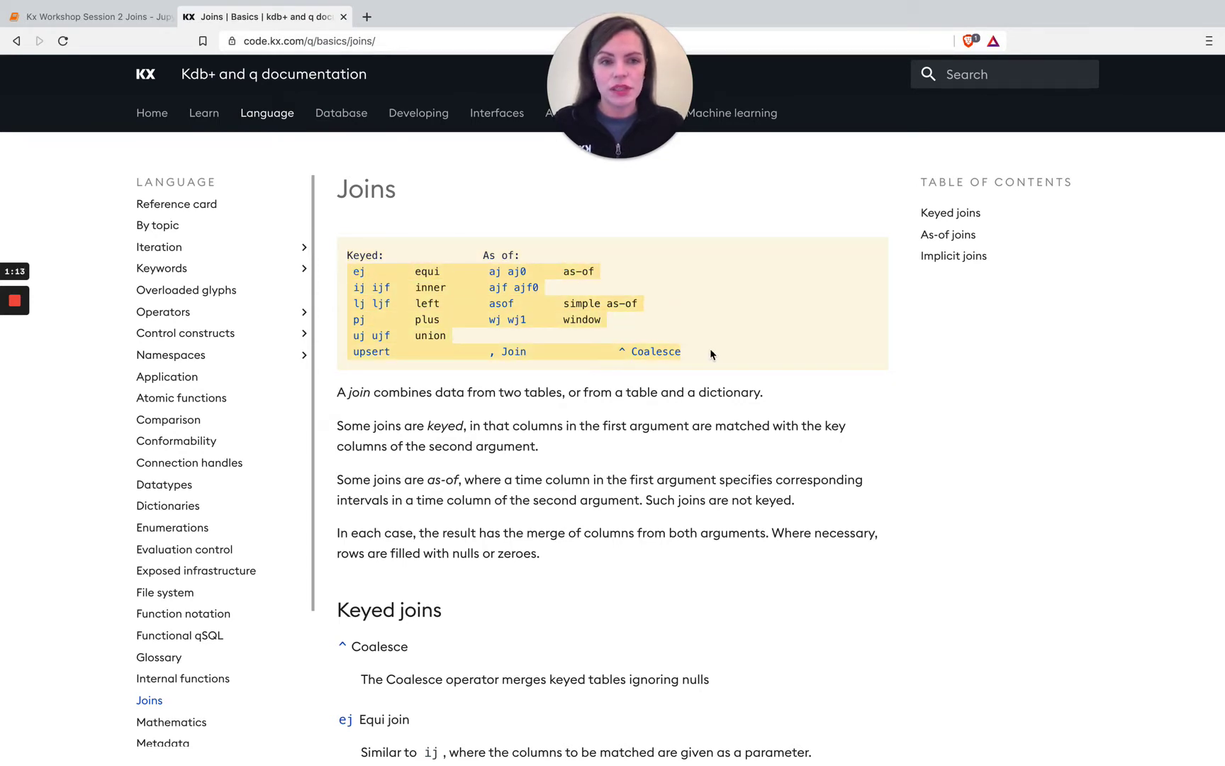
left_click(123, 17)
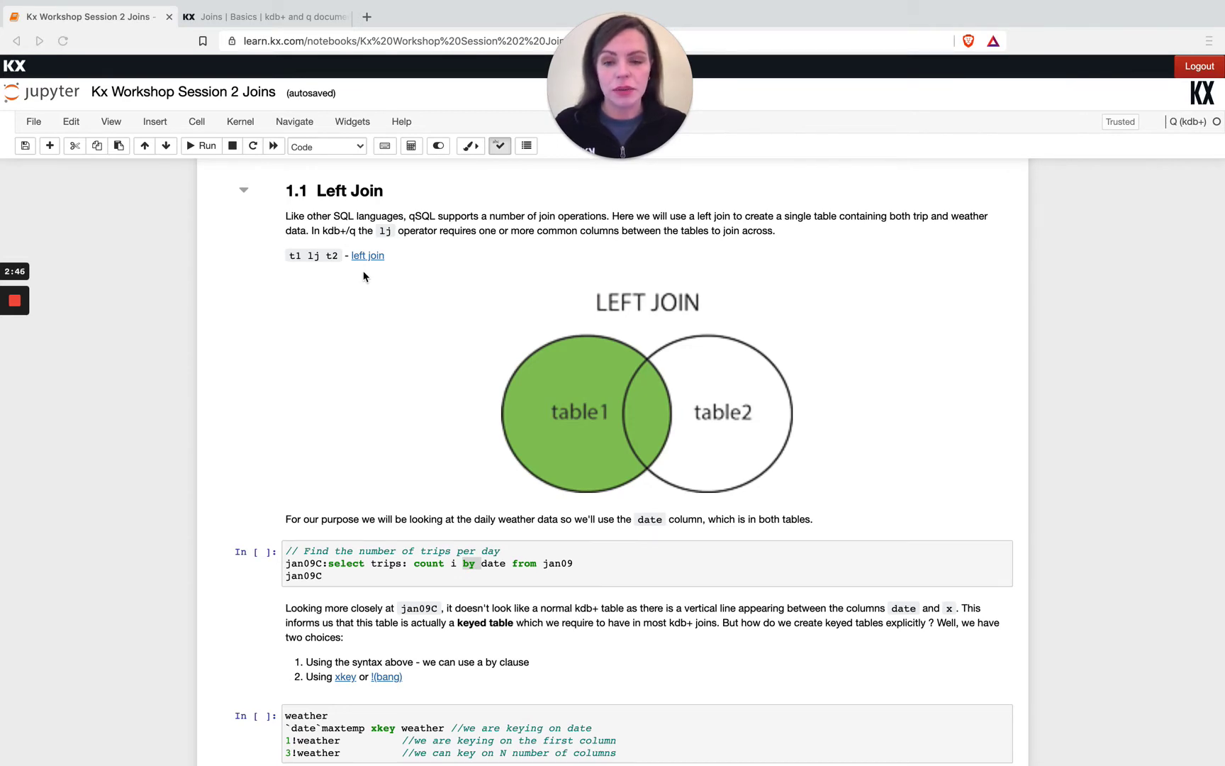
scroll(364, 277, "down", 1)
scroll(364, 277, "down", 2)
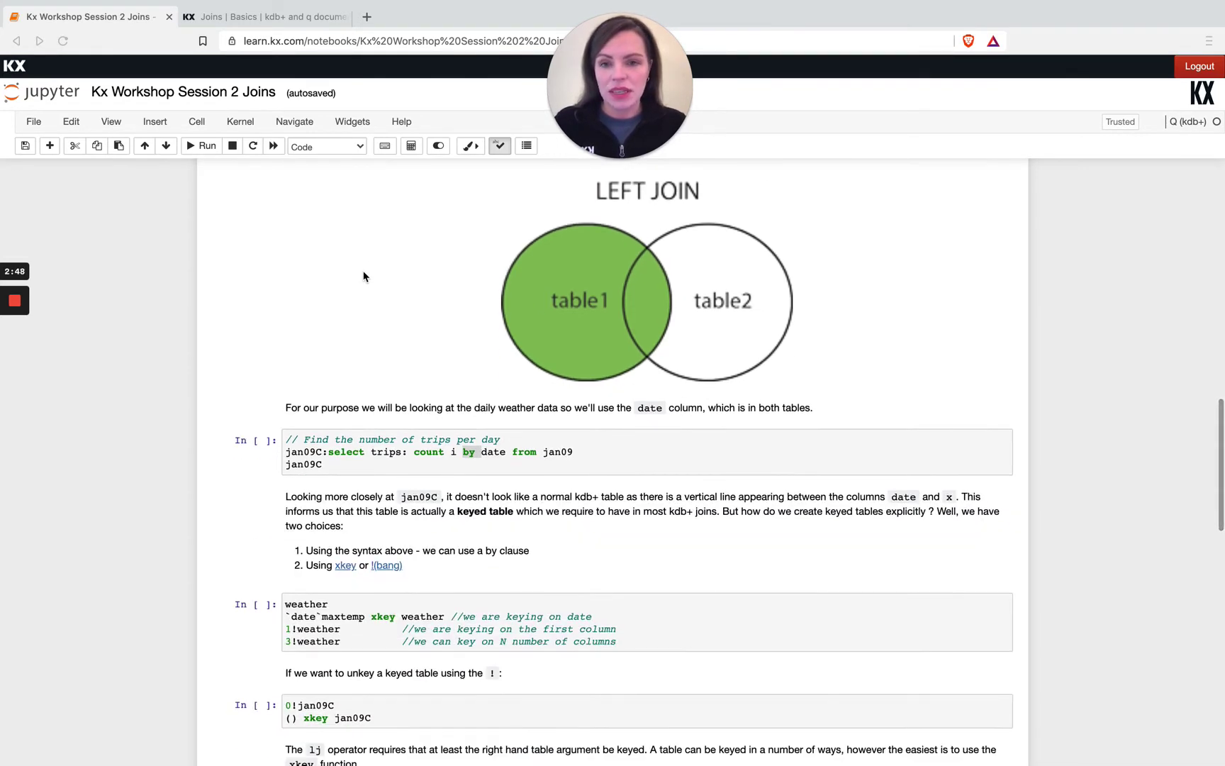
scroll(364, 277, "down", 3)
scroll(364, 277, "down", 2)
scroll(365, 277, "down", 1)
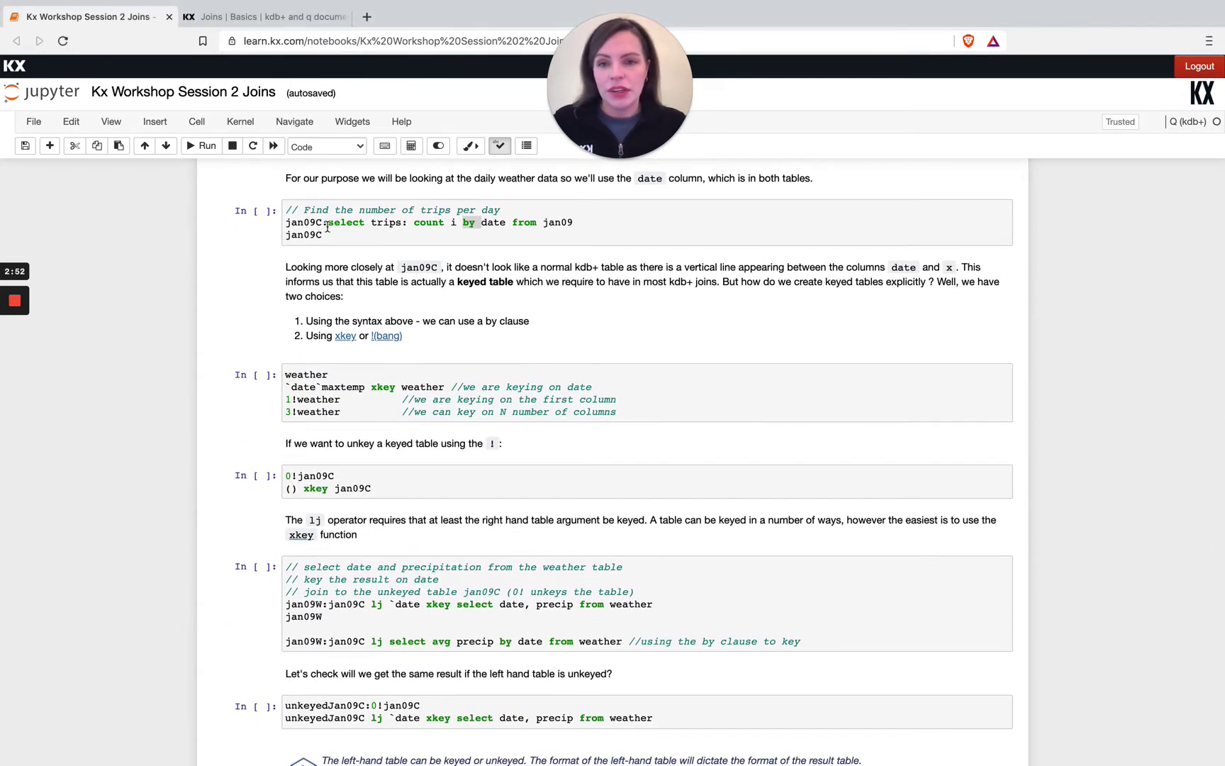
Step: Run the trips-per-day cell to build jan09C with daily January 2009 trip counts
left_click(464, 223)
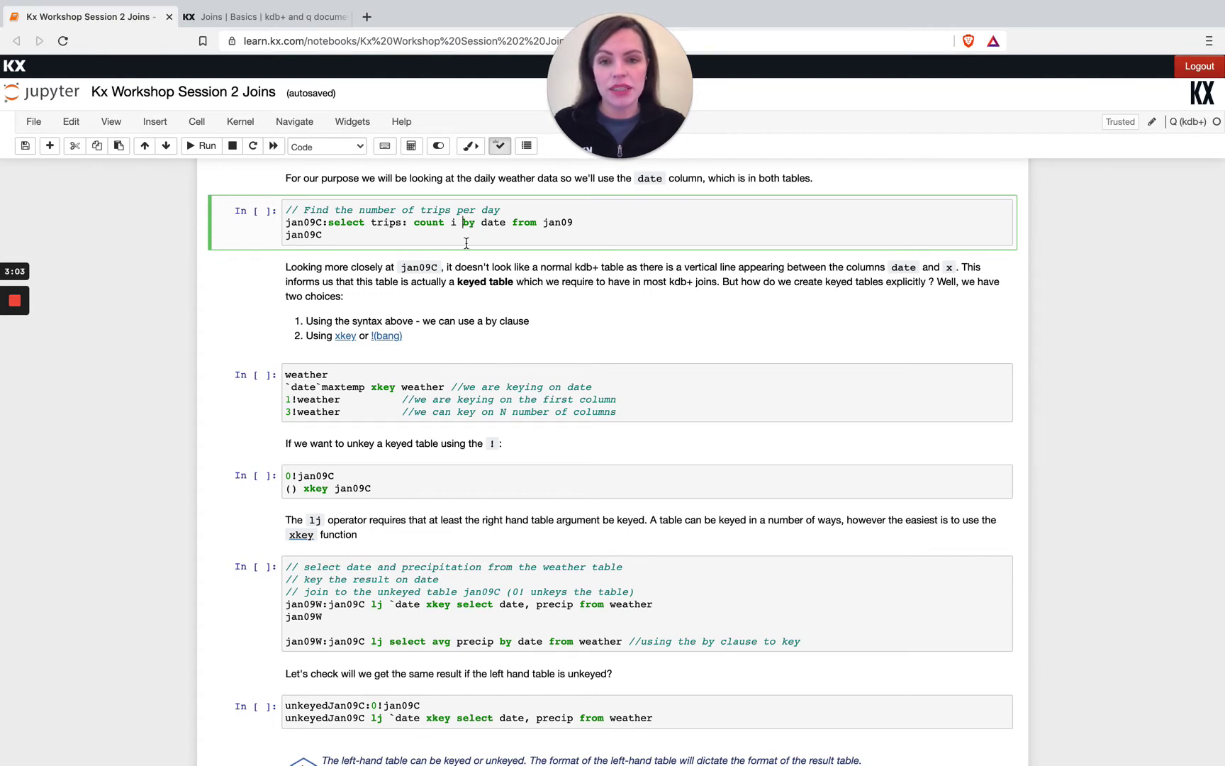
key("ctrl+Return")
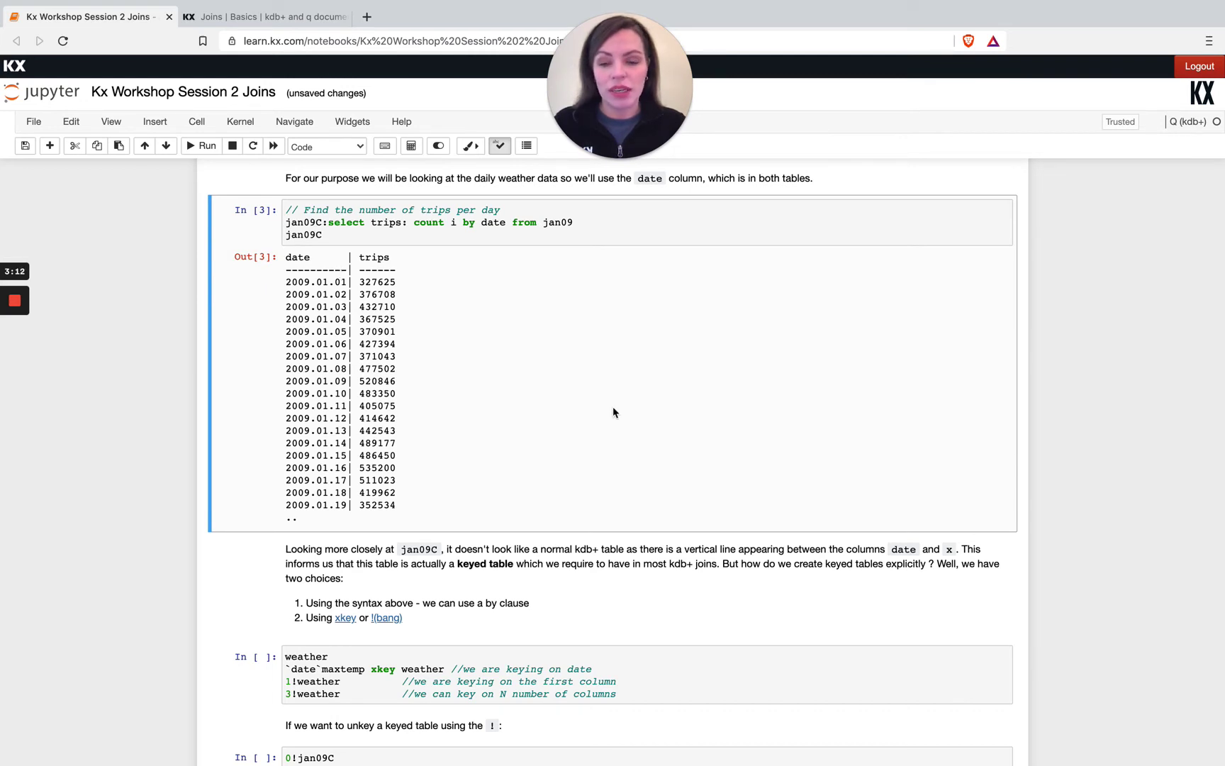
scroll(613, 413, "down", 1)
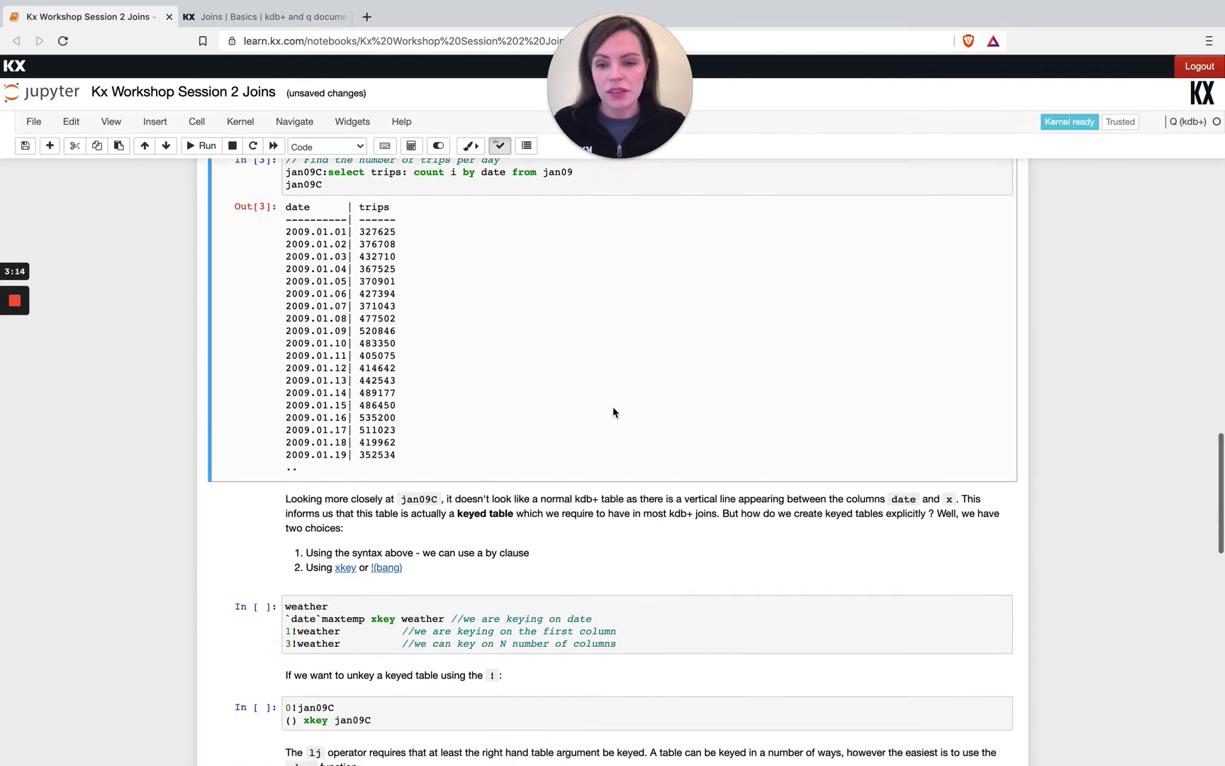
scroll(614, 412, "down", 4)
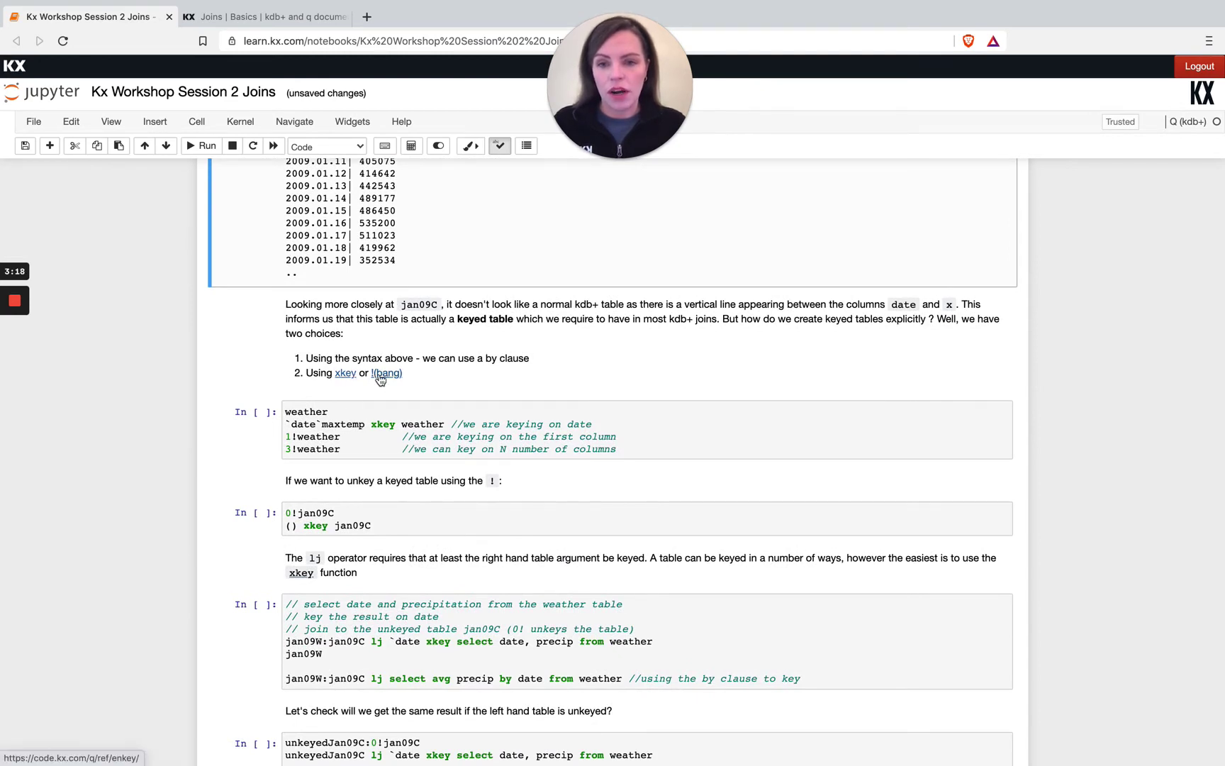
Step: Run the weather keying cell, then remove maxtemp so weather is keyed on date only and rerun
left_click(348, 421)
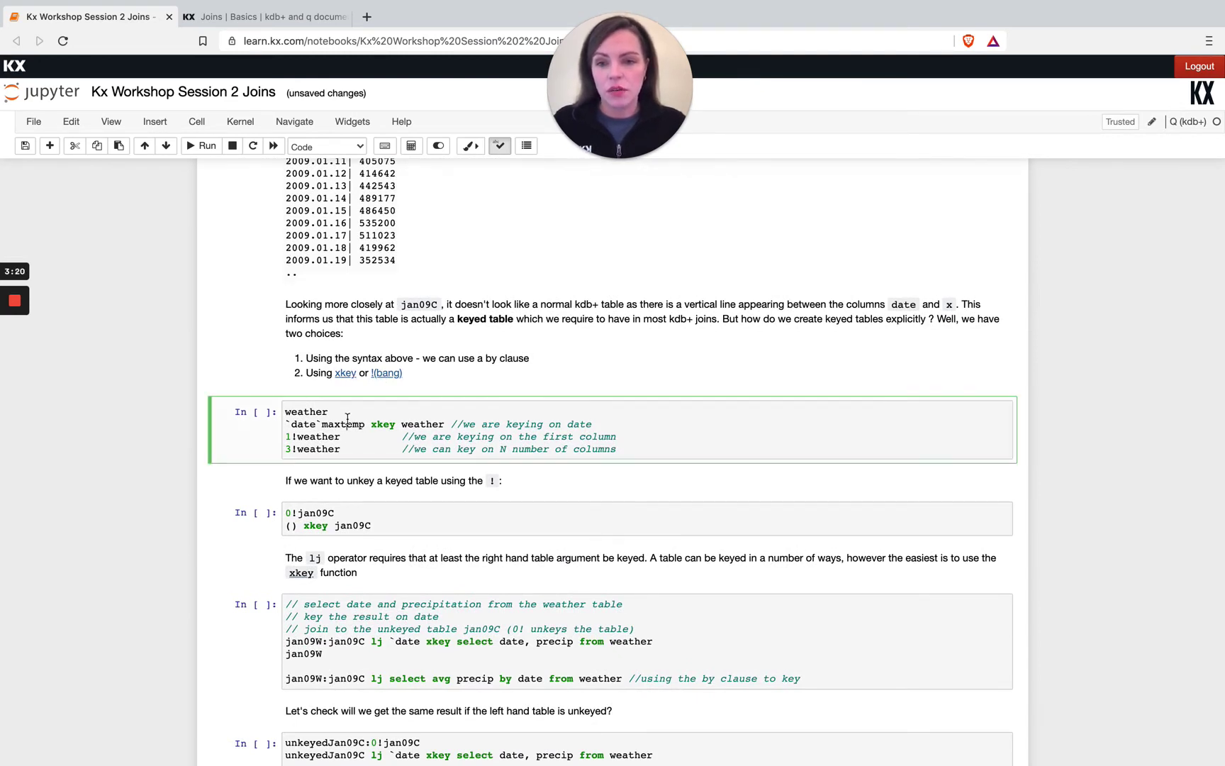
key("ctrl+Return")
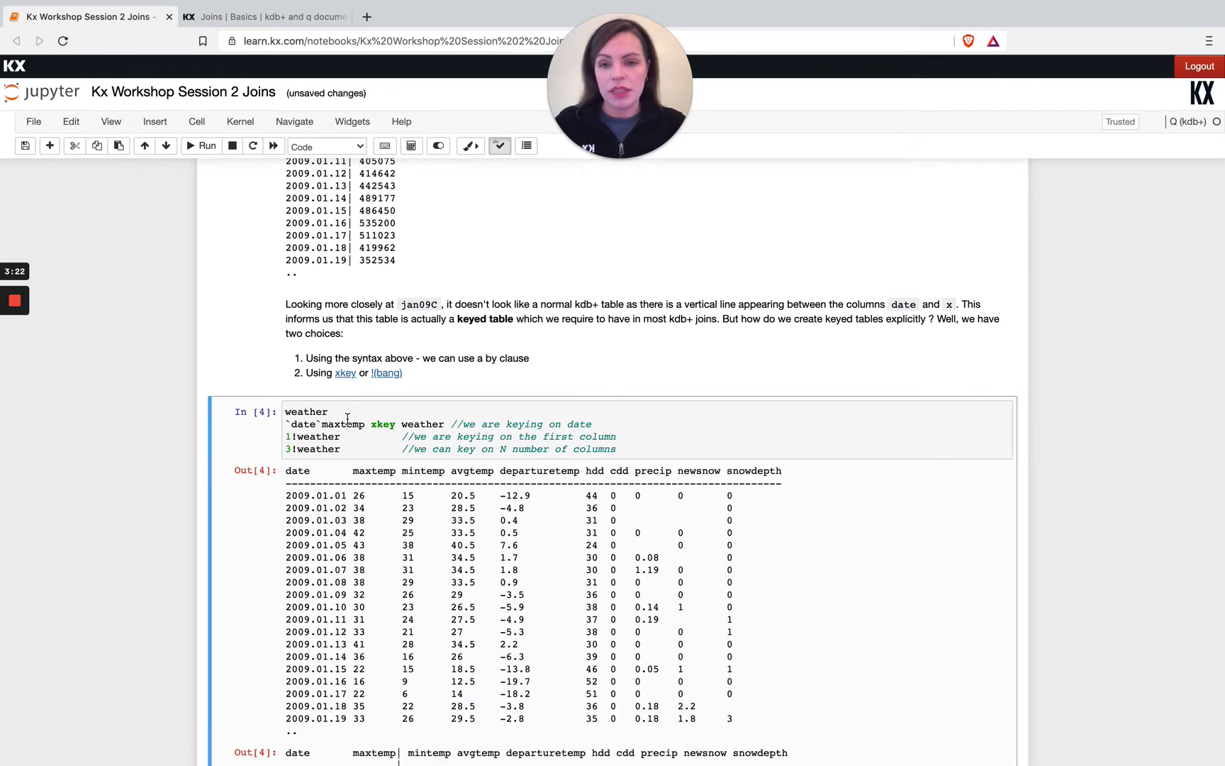
scroll(347, 419, "down", 2)
left_click(310, 319)
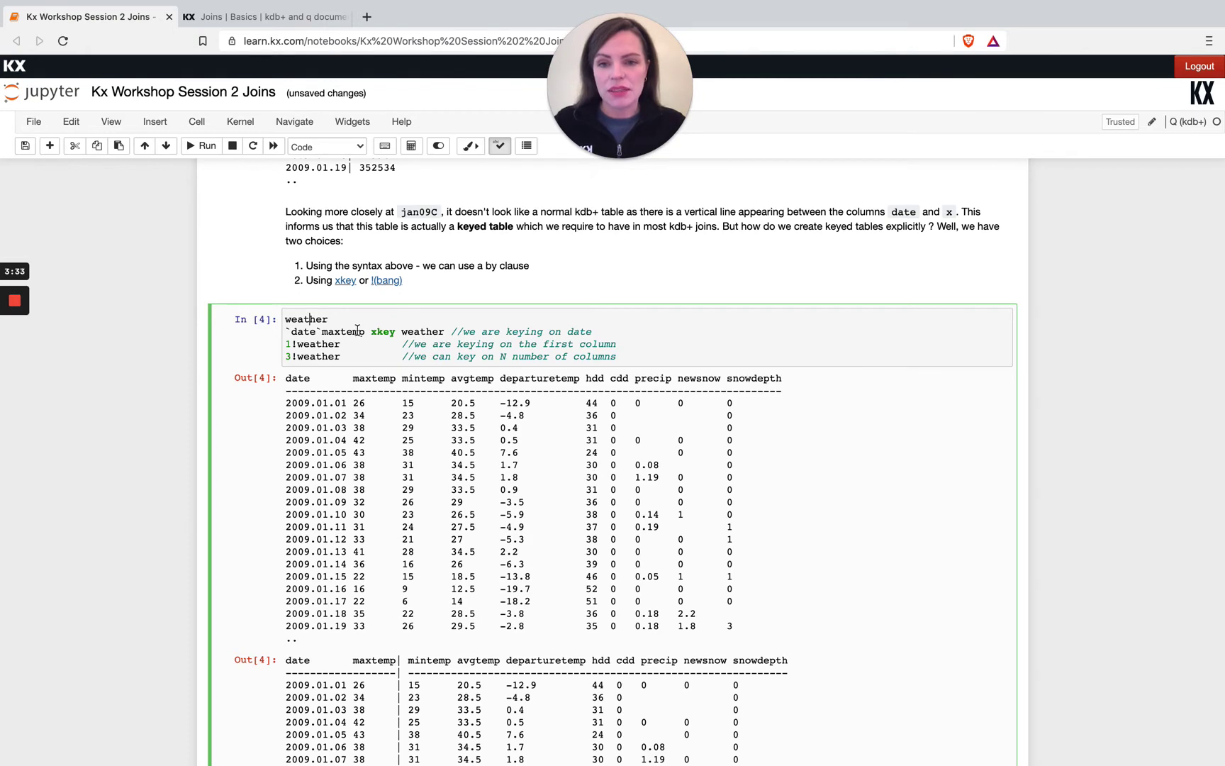
scroll(357, 328, "down", 2)
scroll(356, 328, "down", 1)
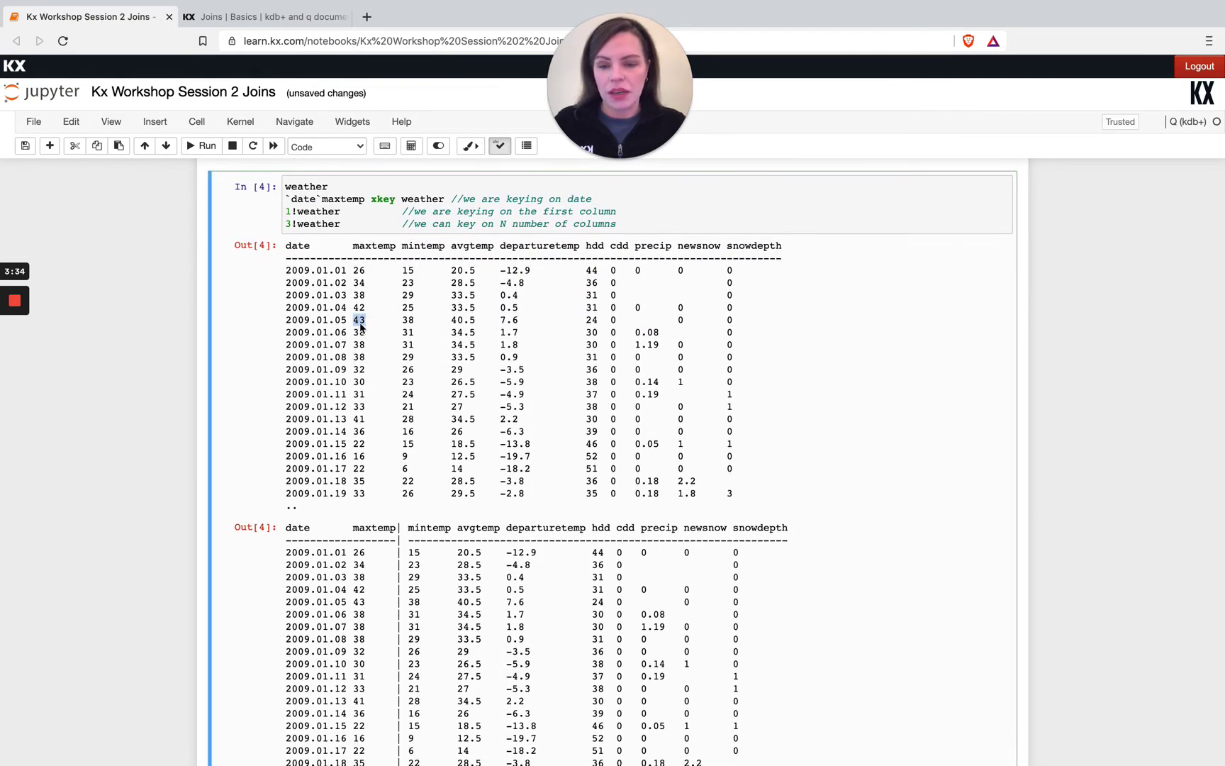
right_click(360, 326)
left_click(392, 351)
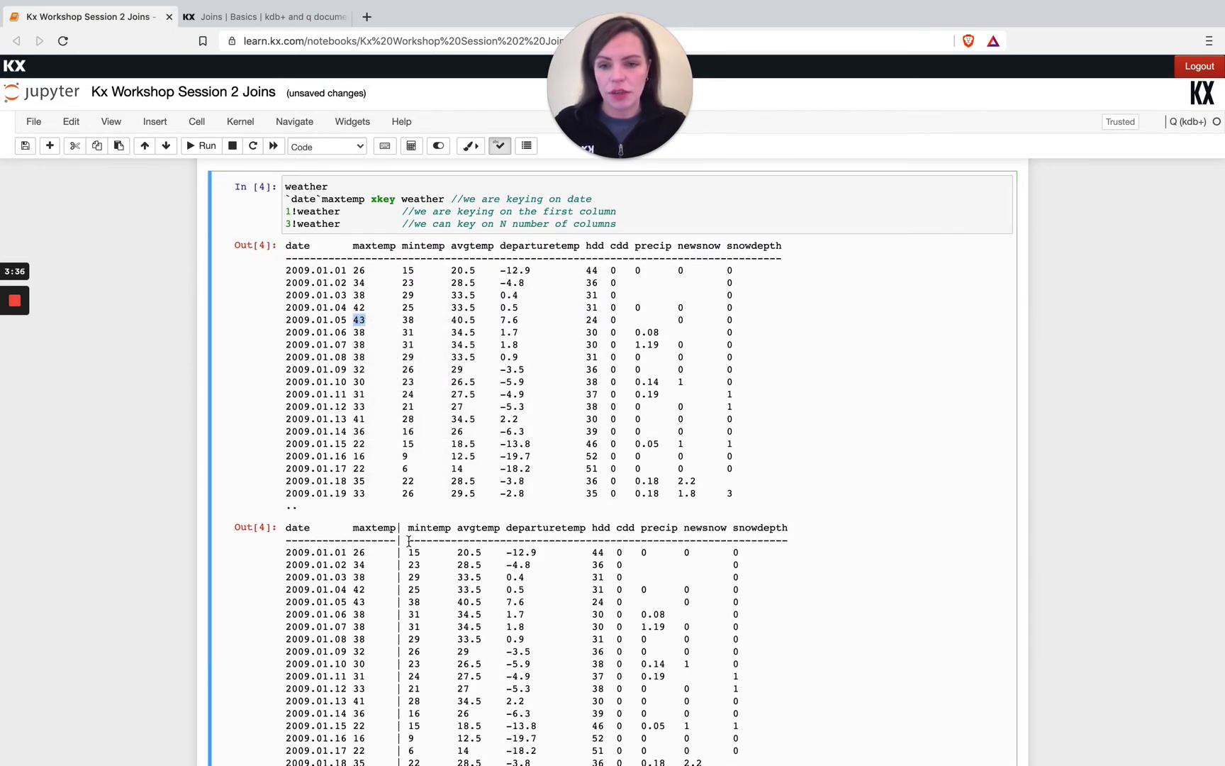
scroll(383, 460, "up", 4)
double_click(342, 369)
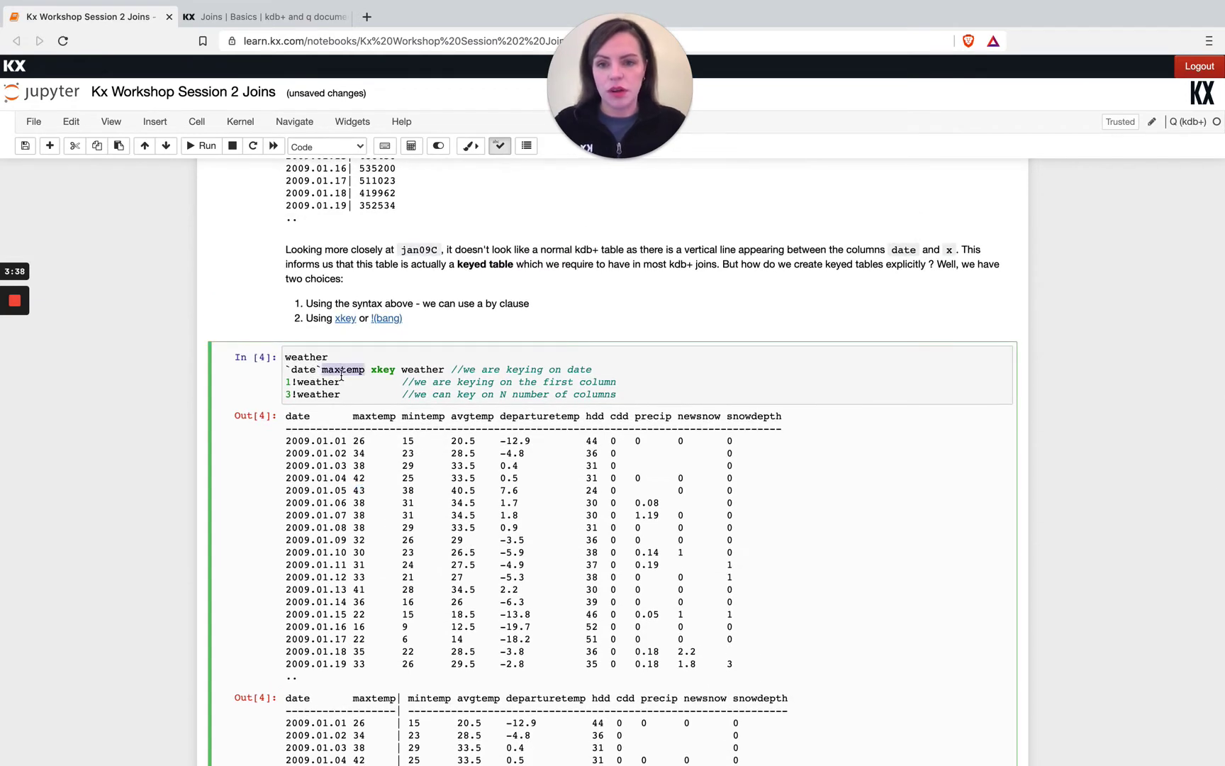
key("BackSpace")
key("BackSpace")
key("ctrl+Return")
scroll(613, 431, "down", 3)
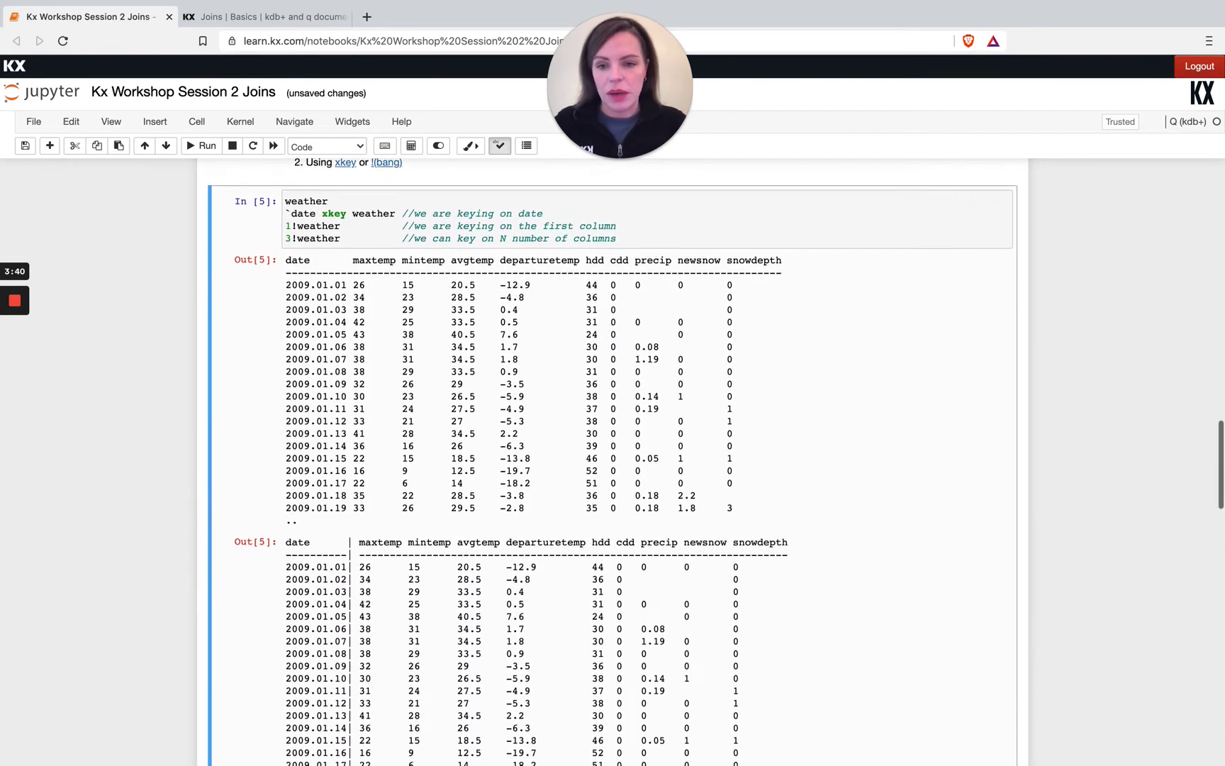
scroll(330, 621, "down", 1)
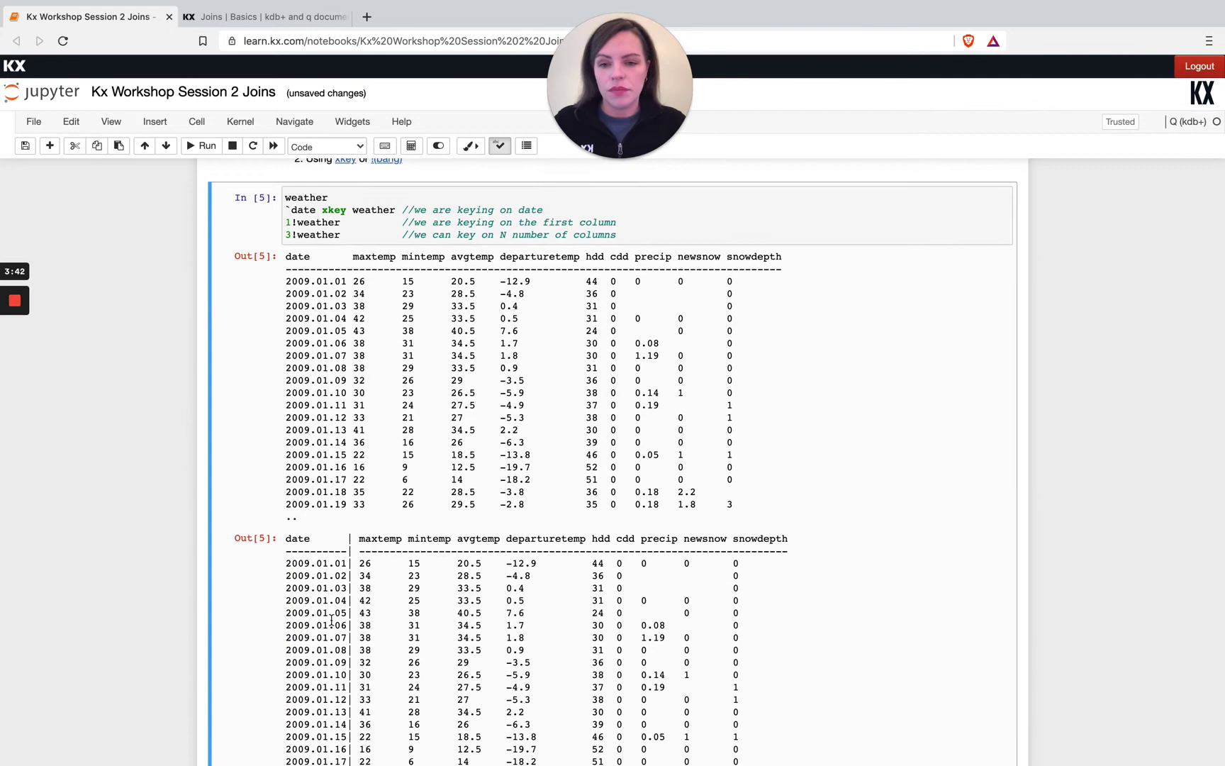
scroll(330, 620, "down", 1)
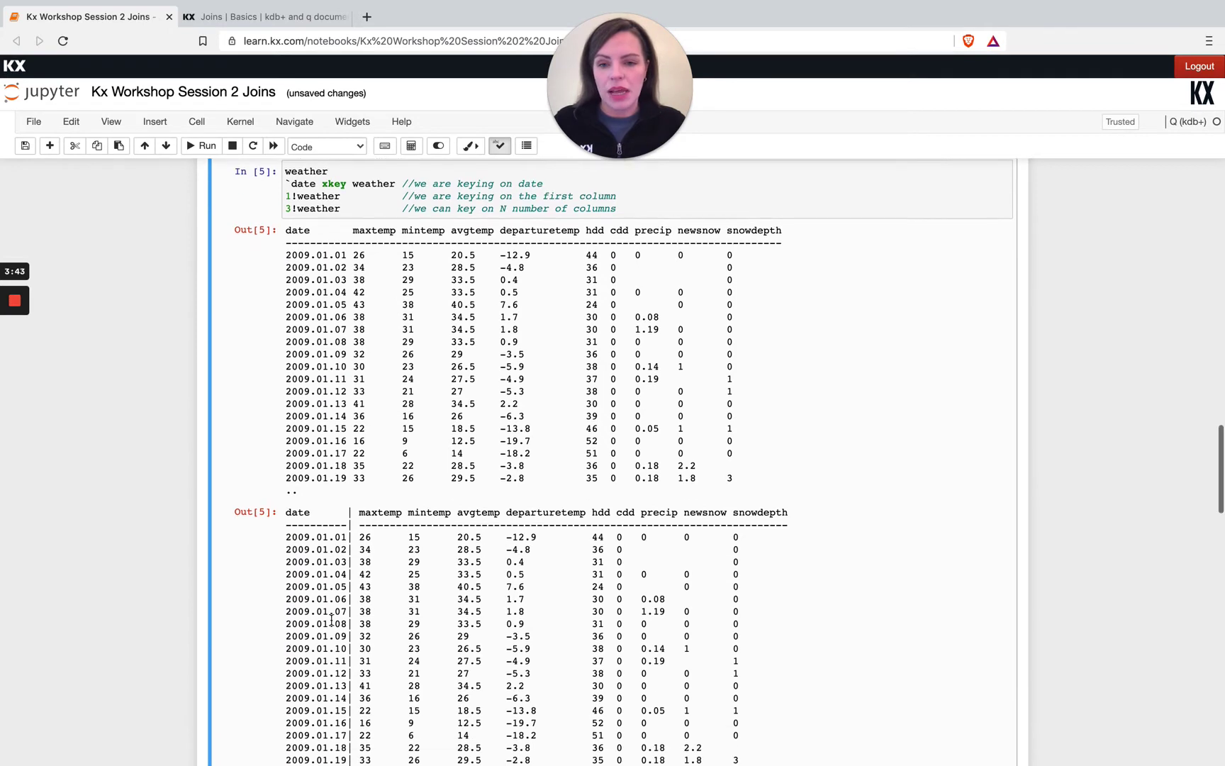
Step: Highlight the key count 1 in the 1!weather keying expressions
left_click(288, 194)
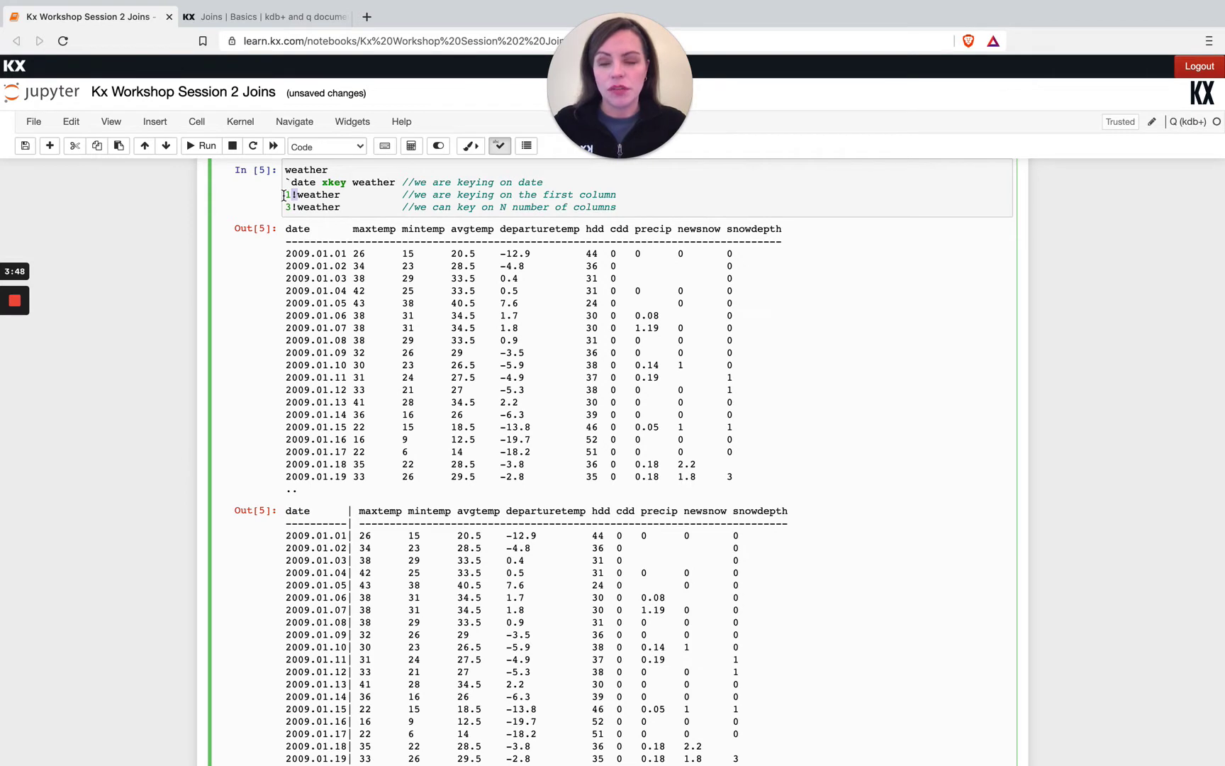
left_click_drag(284, 194, 290, 194)
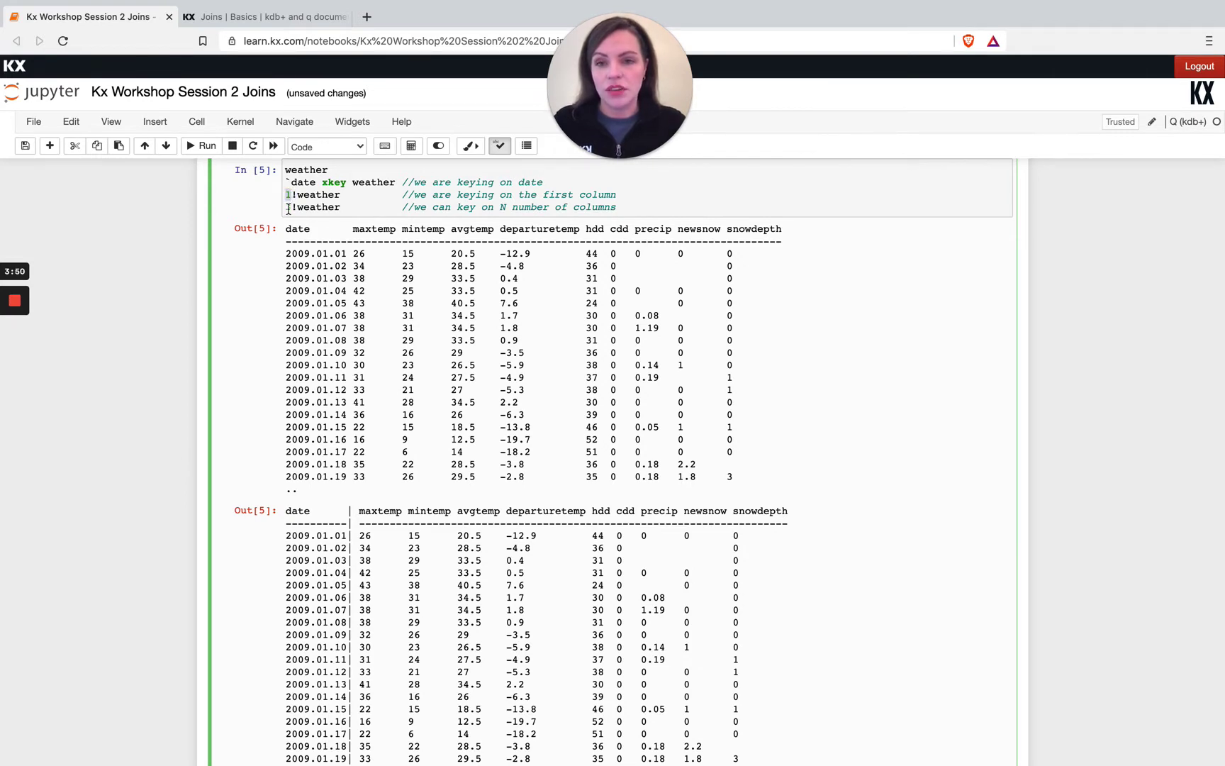
double_click(288, 206)
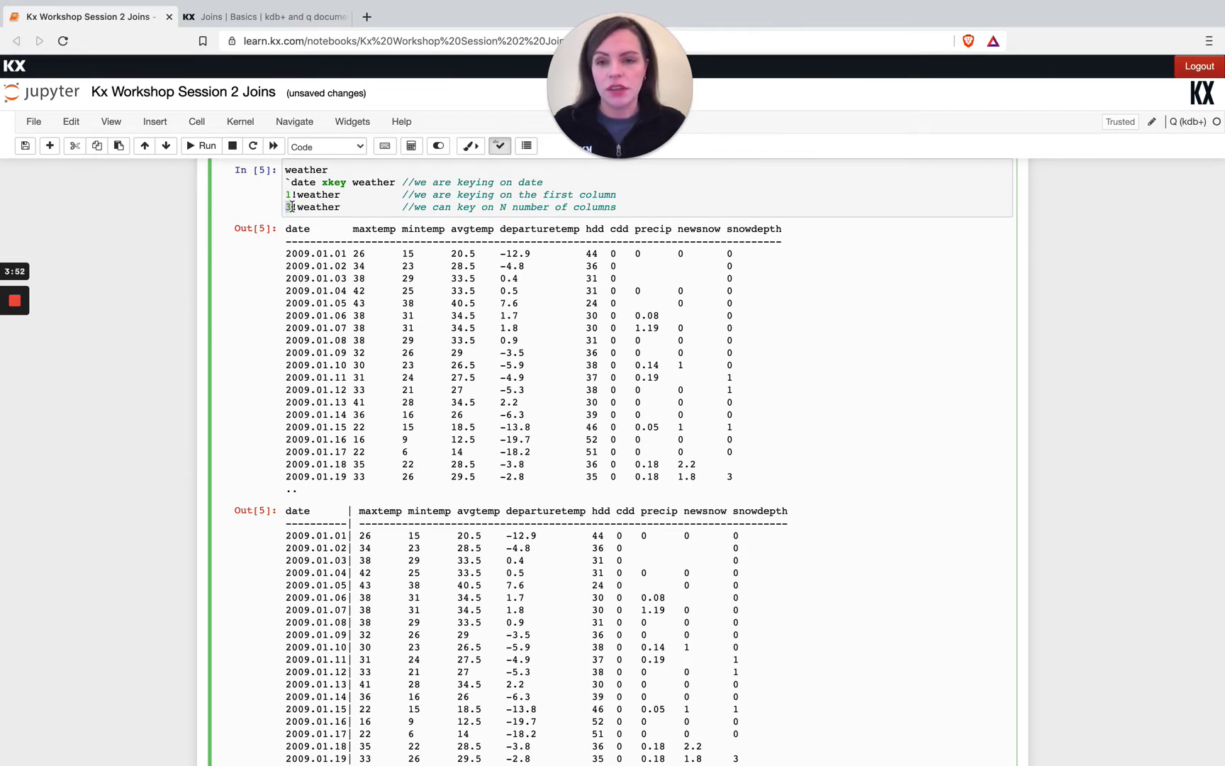
left_click_drag(283, 195, 290, 206)
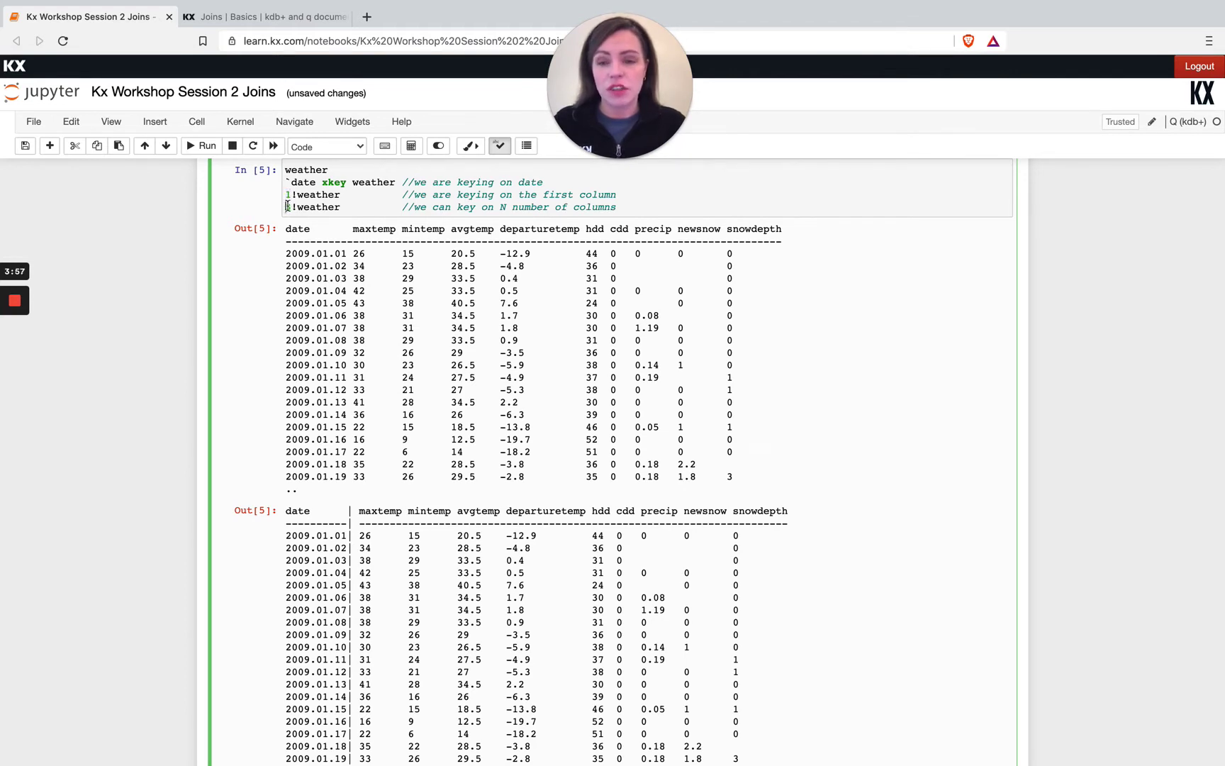
scroll(516, 454, "down", 3)
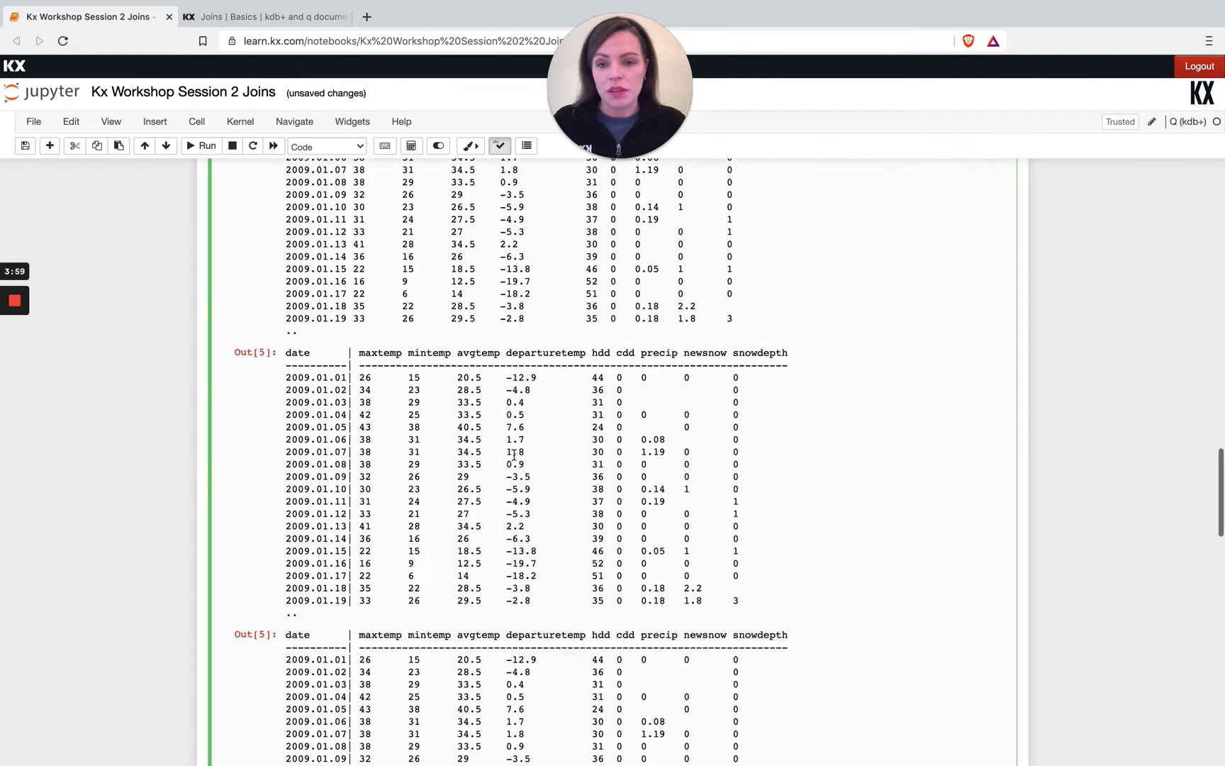
scroll(508, 445, "down", 1)
scroll(499, 438, "down", 2)
scroll(367, 427, "down", 1)
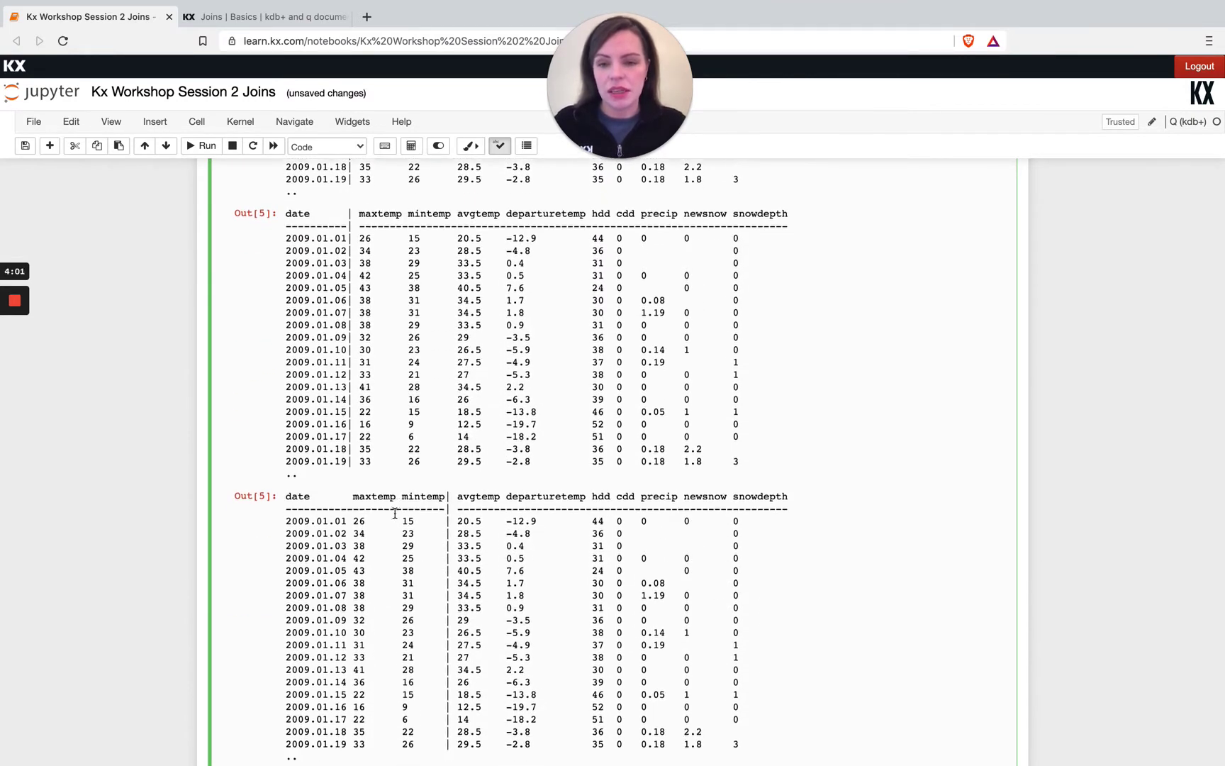
scroll(336, 393, "down", 2)
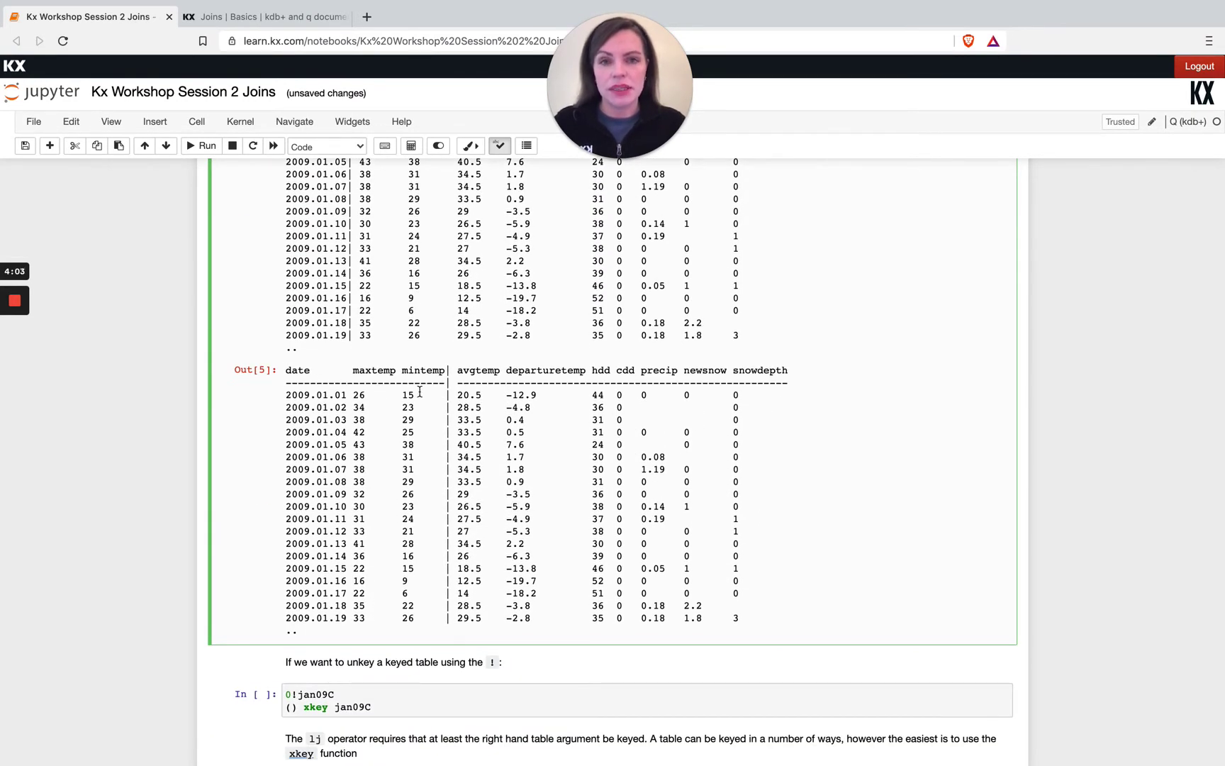
scroll(420, 390, "up", 2)
scroll(419, 391, "up", 2)
scroll(419, 392, "up", 3)
scroll(419, 391, "up", 5)
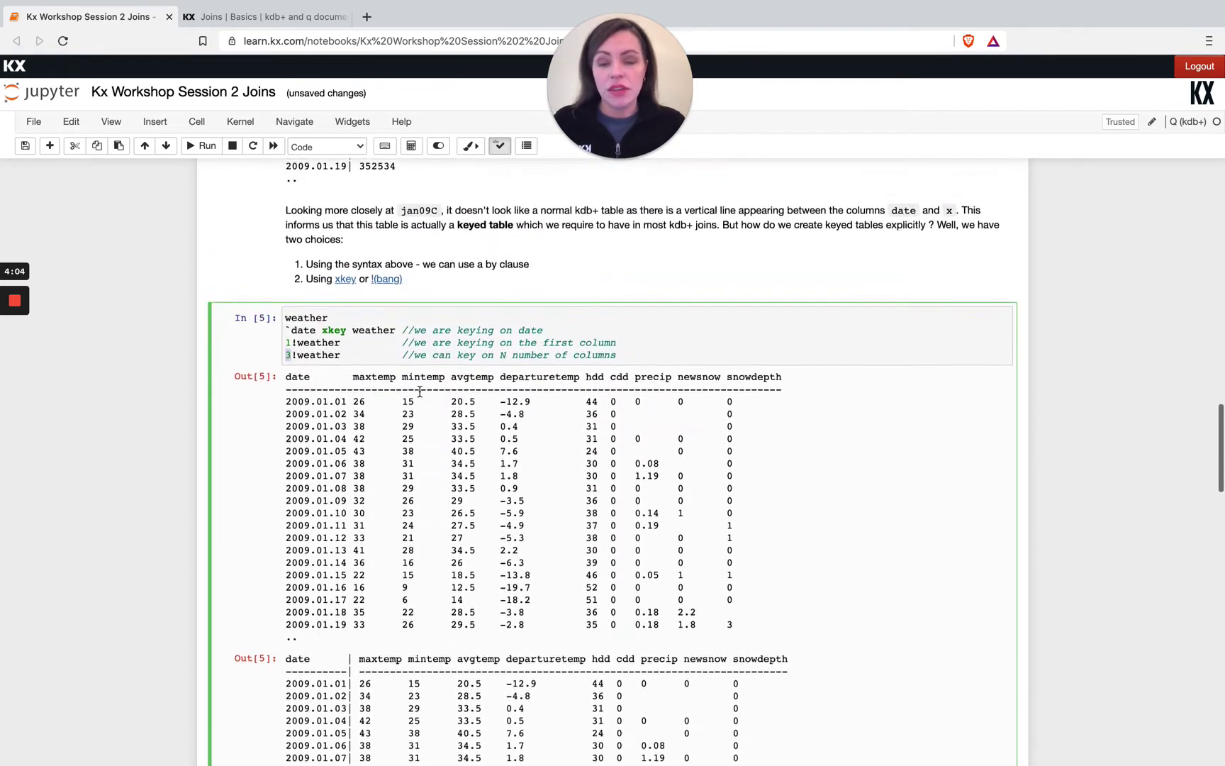
scroll(420, 390, "up", 1)
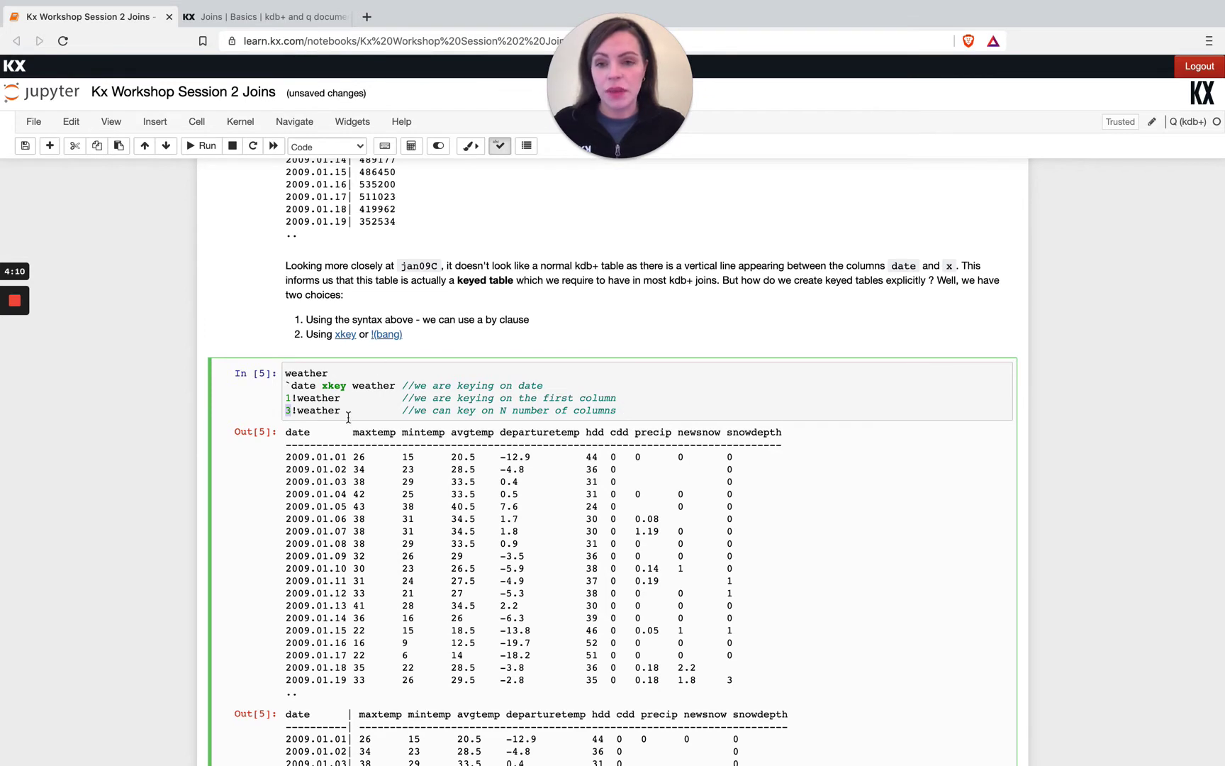
Step: Highlight the `date xkey weather expression and its `date key column
left_click(321, 385)
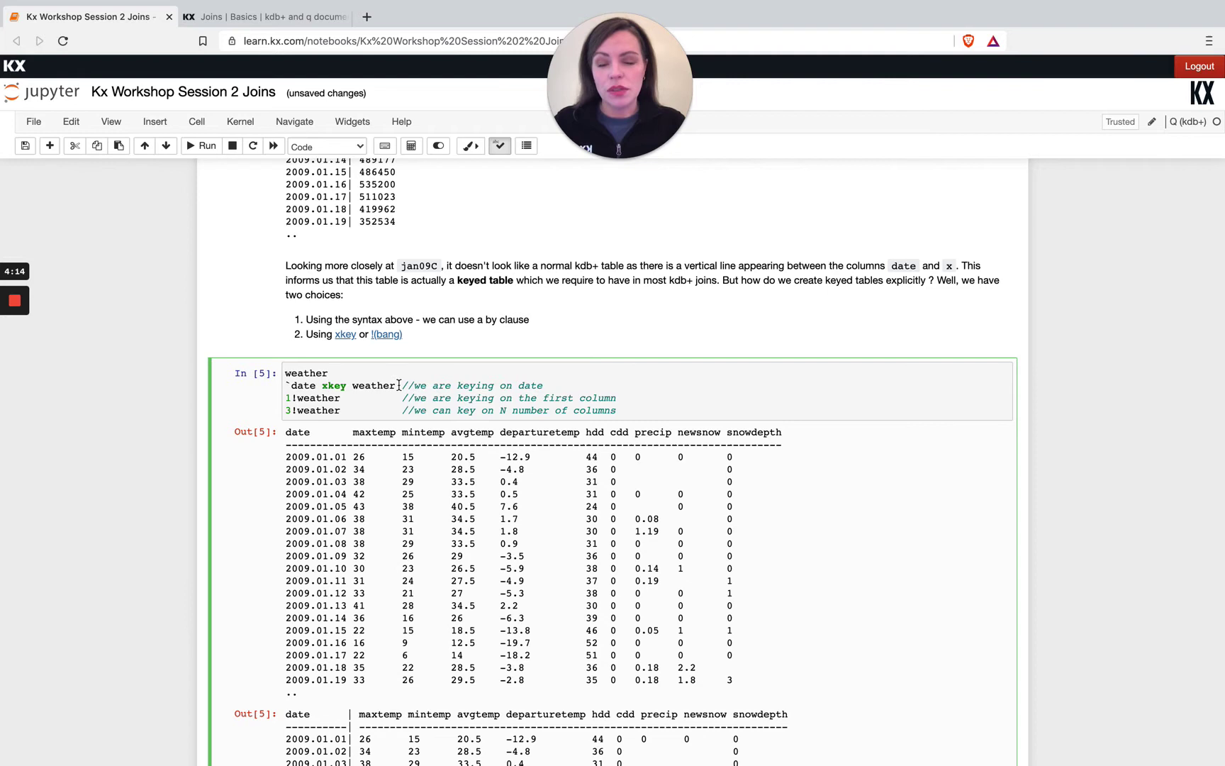
left_click_drag(398, 385, 286, 387)
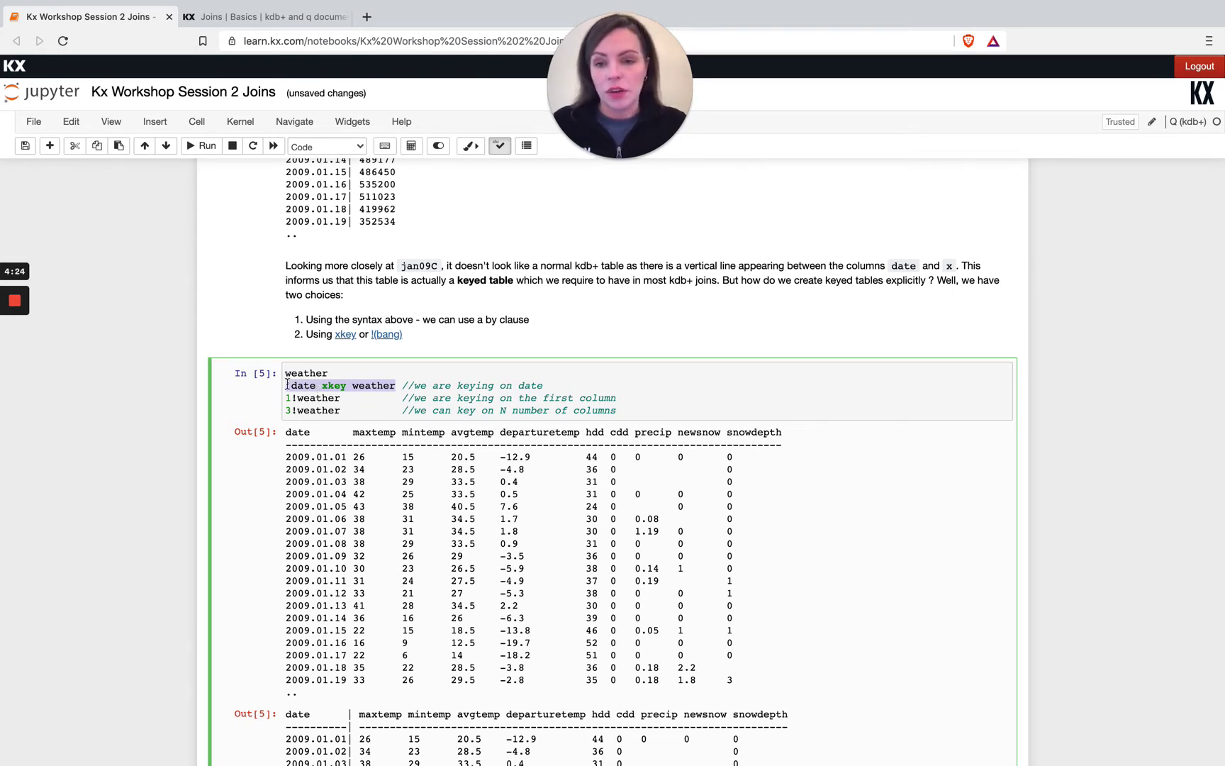
left_click(285, 386)
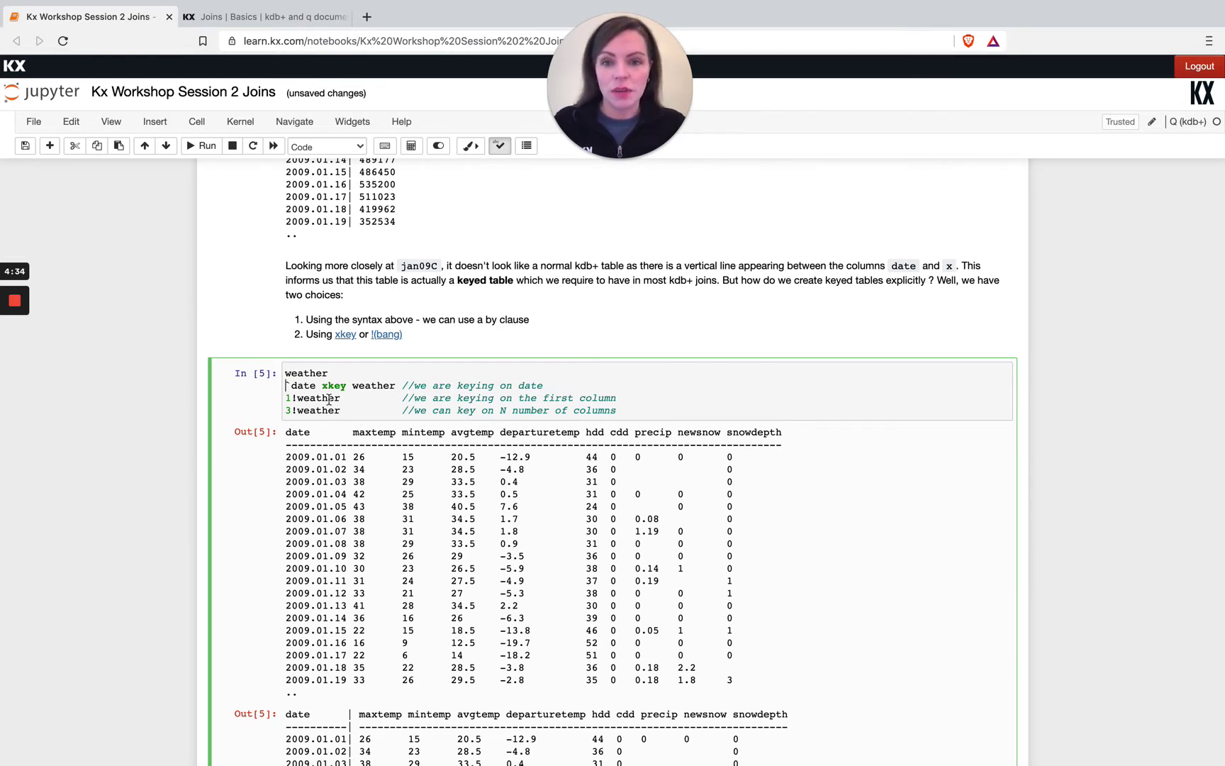
left_click_drag(286, 385, 411, 385)
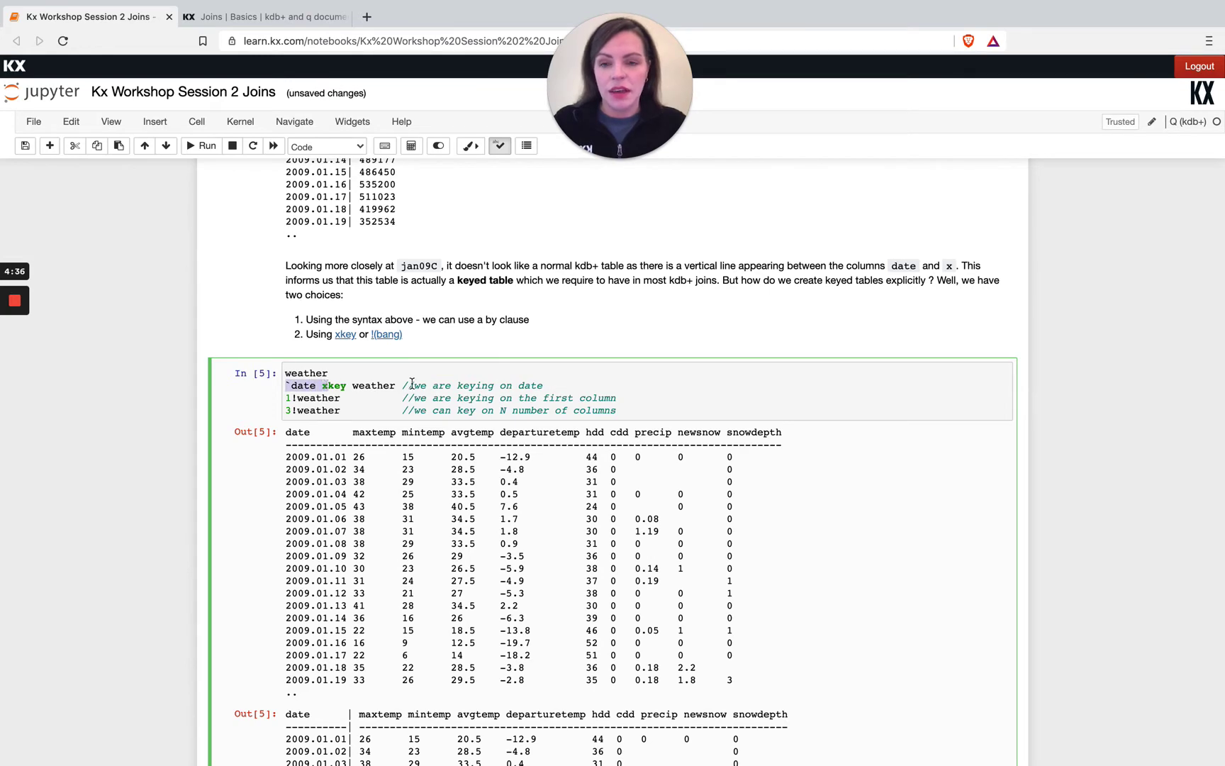
left_click(396, 388)
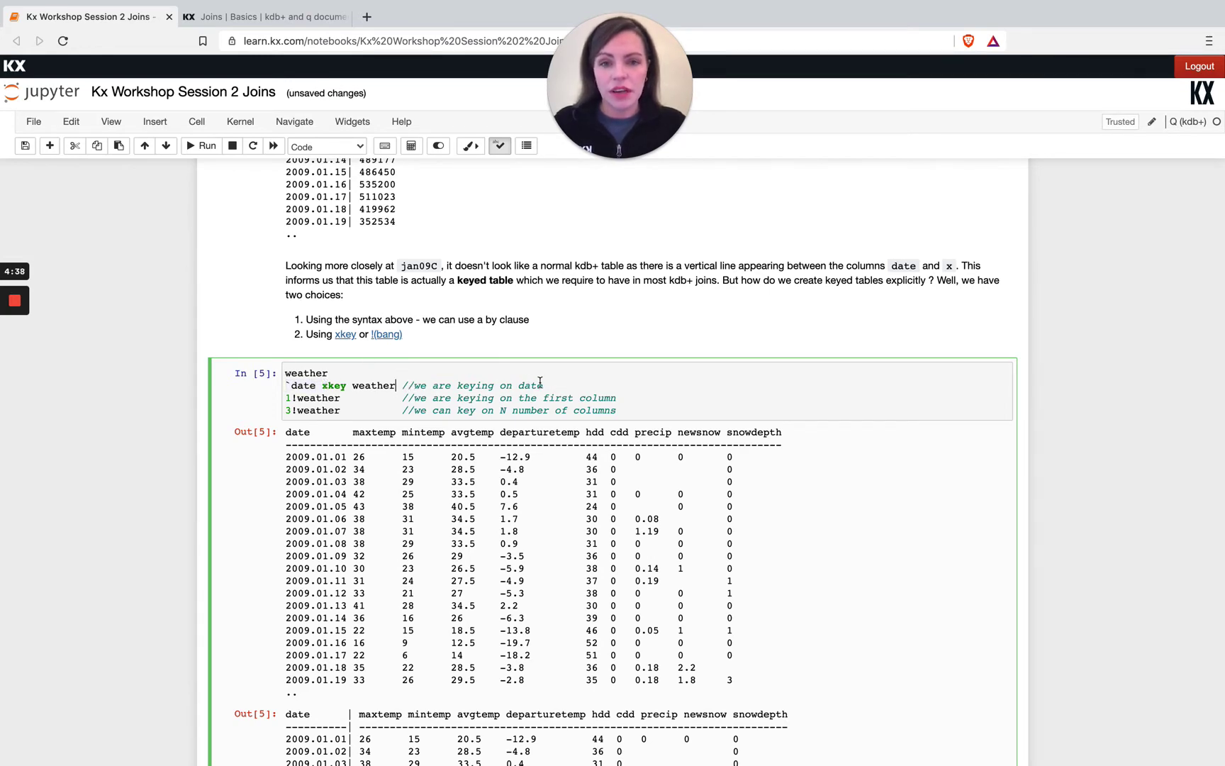
scroll(718, 412, "down", 2)
scroll(720, 412, "down", 3)
scroll(718, 412, "down", 3)
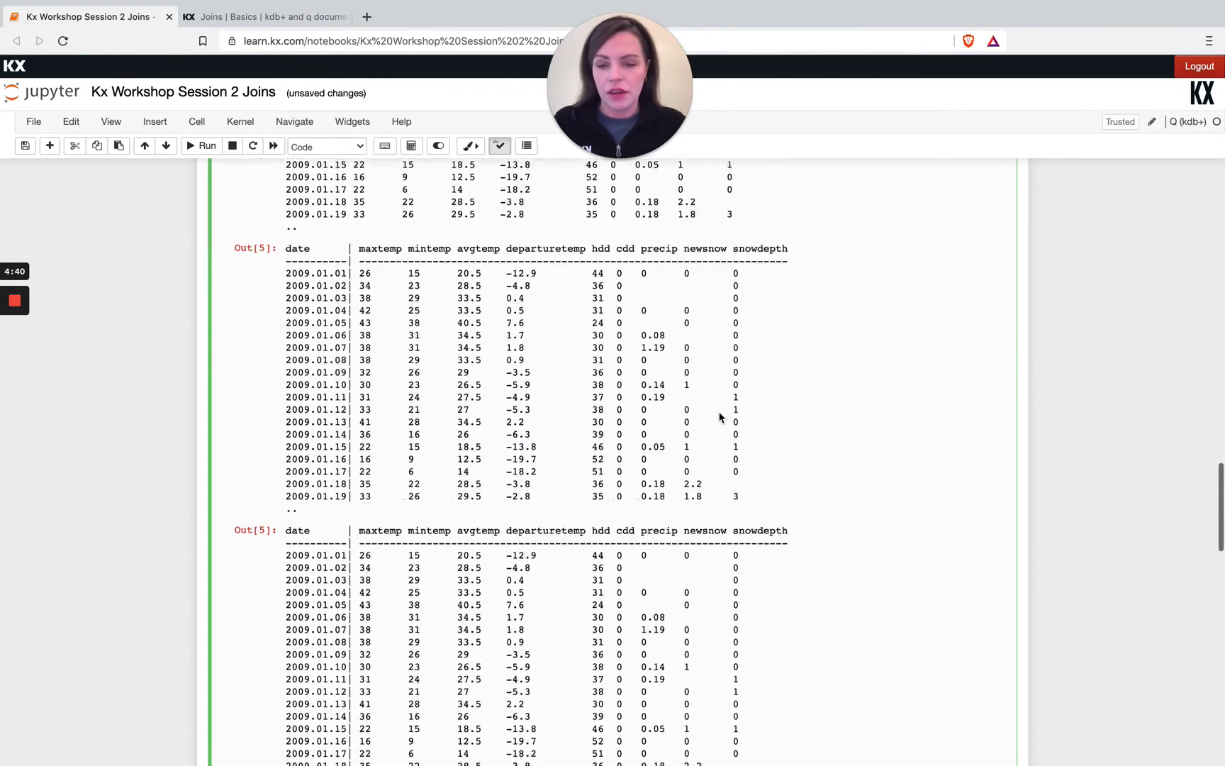
scroll(718, 412, "down", 4)
scroll(719, 412, "down", 4)
scroll(719, 412, "down", 4)
scroll(718, 412, "down", 1)
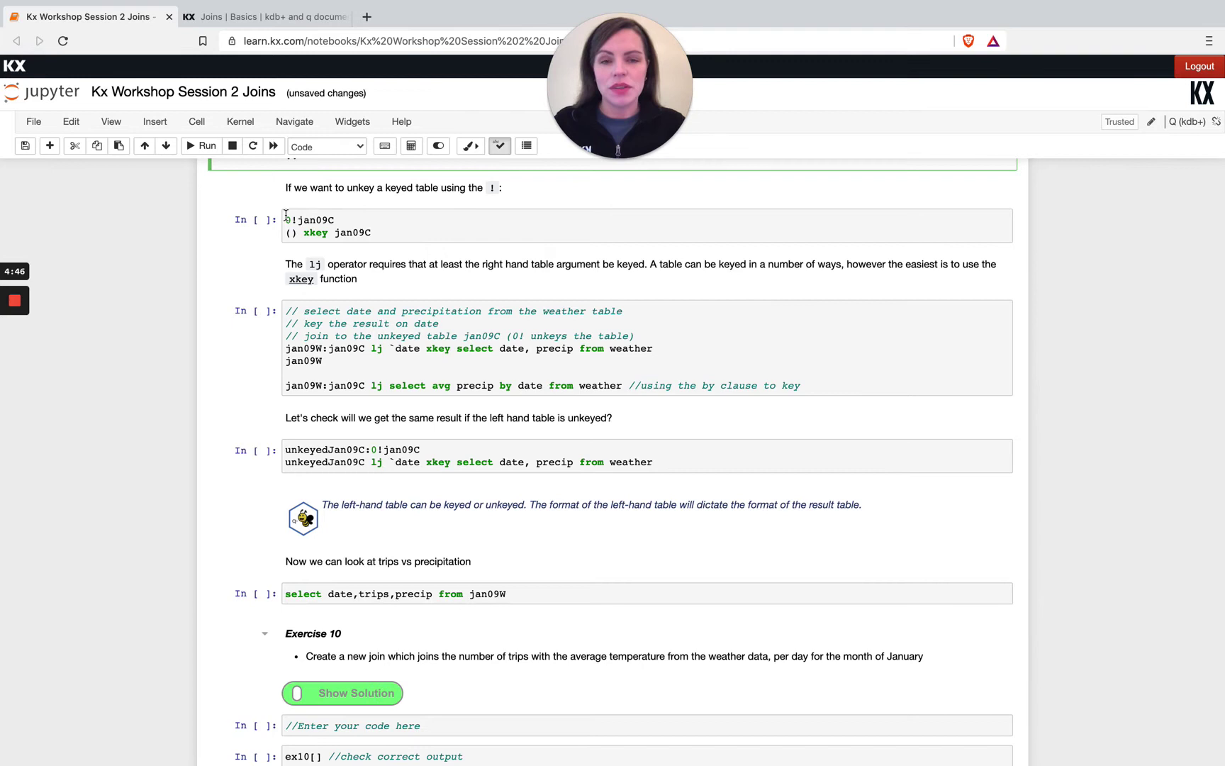
Step: Highlight the 0! operator and empty-list xkey, then run the cell unkeying jan09C
left_click_drag(297, 220, 284, 221)
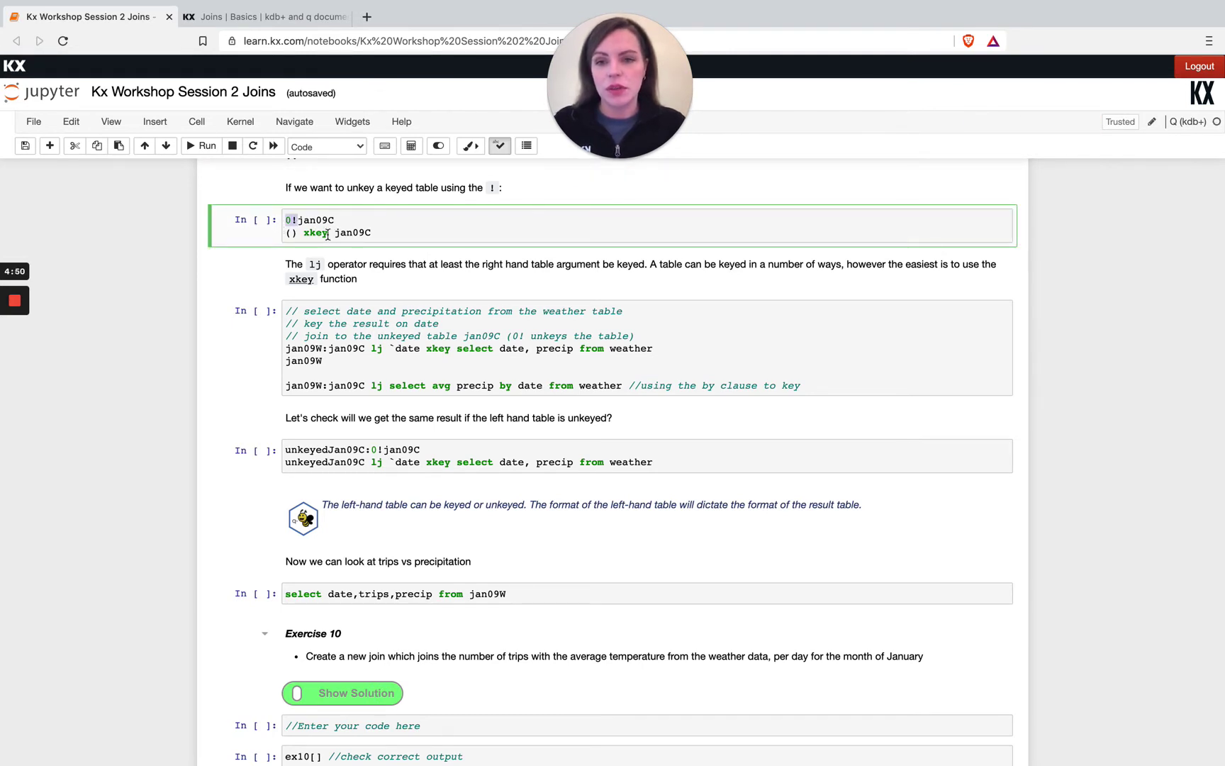
left_click_drag(301, 236, 286, 235)
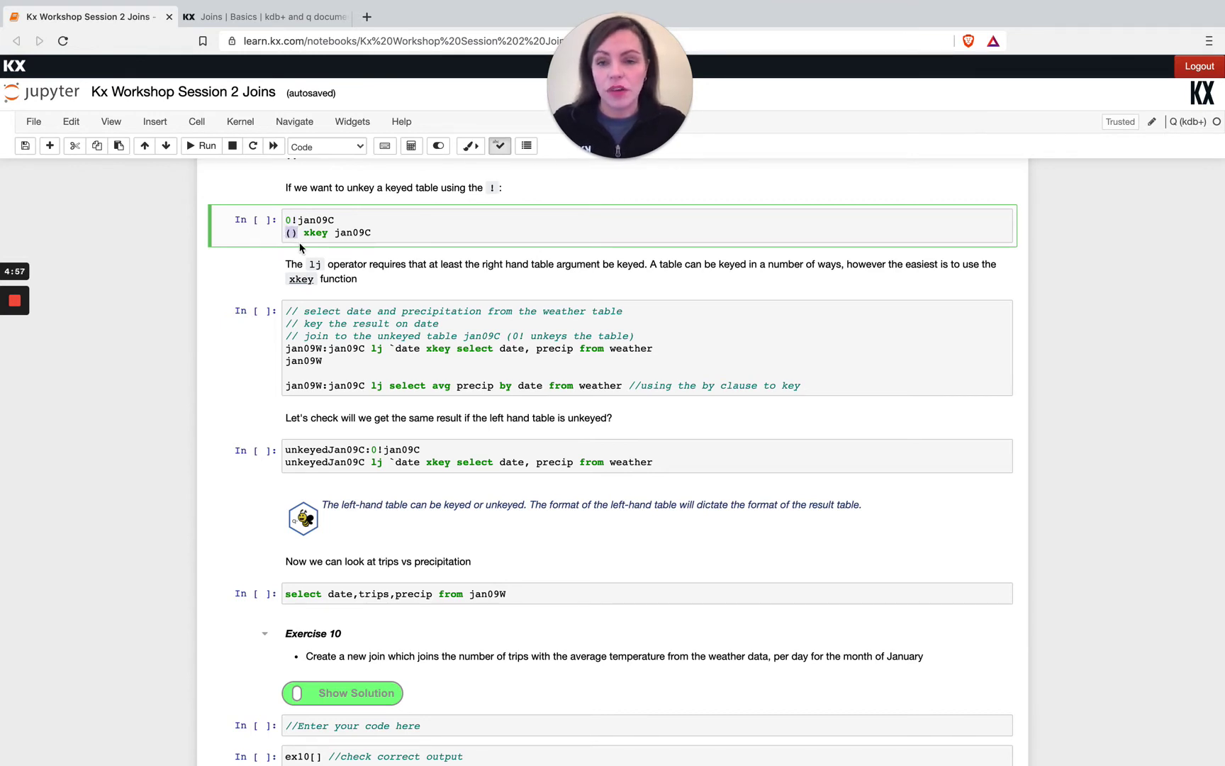
left_click(290, 232)
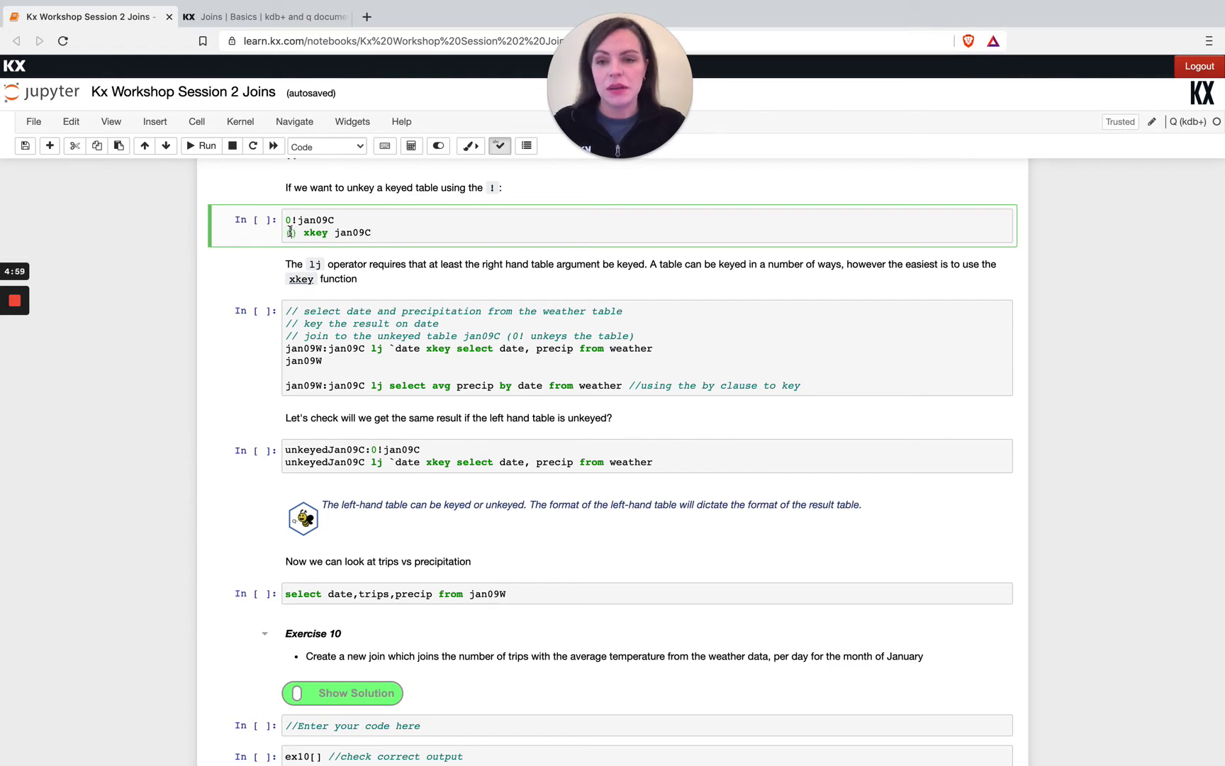
key("Up")
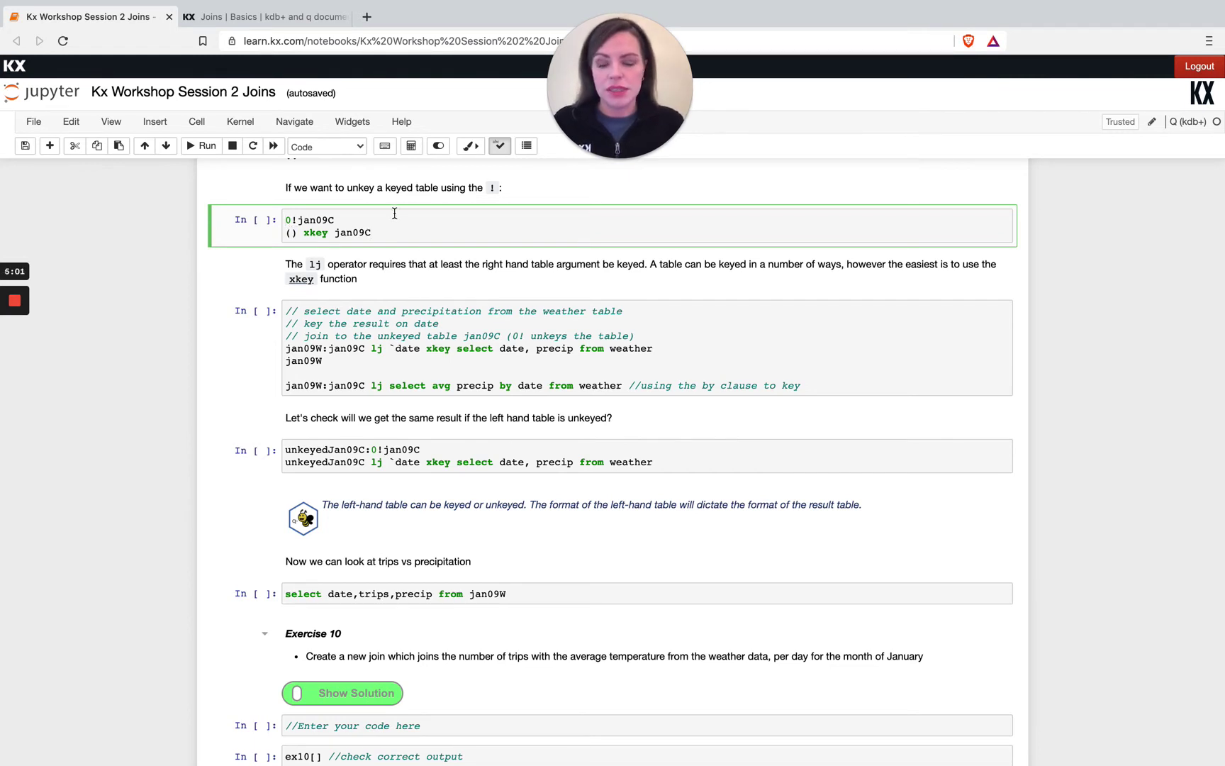
key("ctrl+Return")
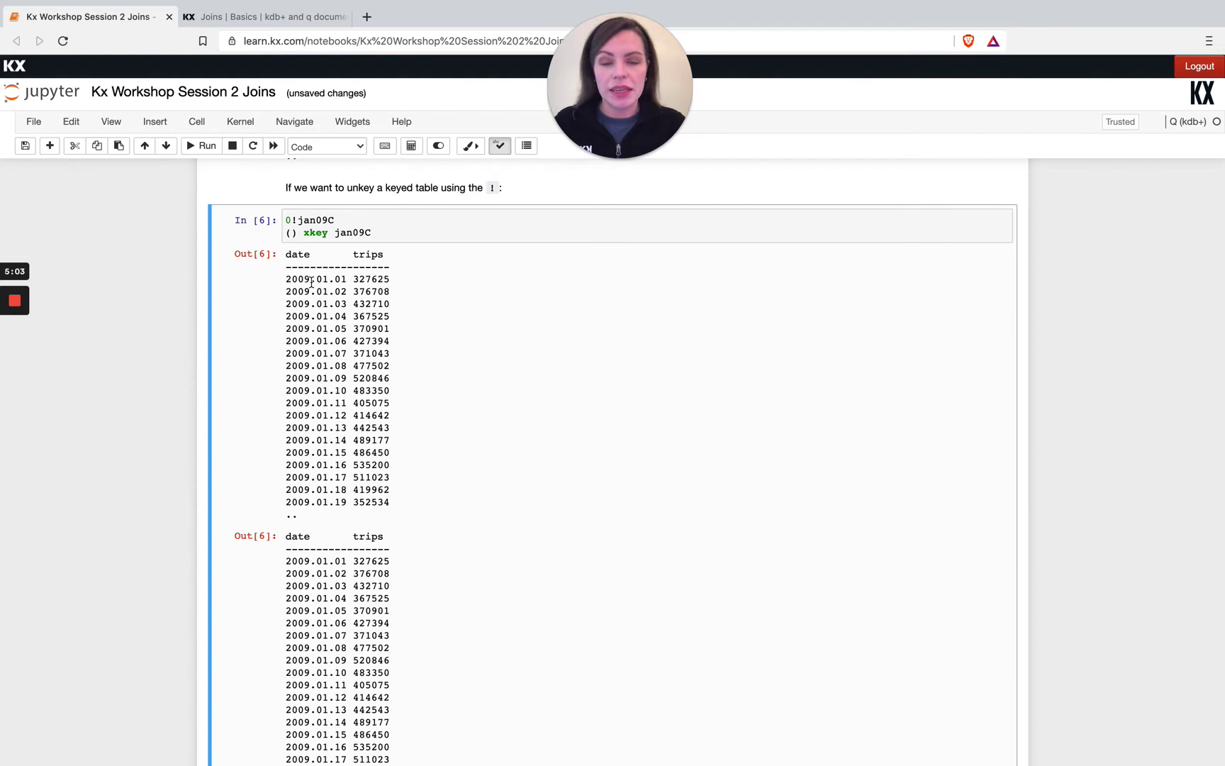
scroll(311, 287, "down", 1)
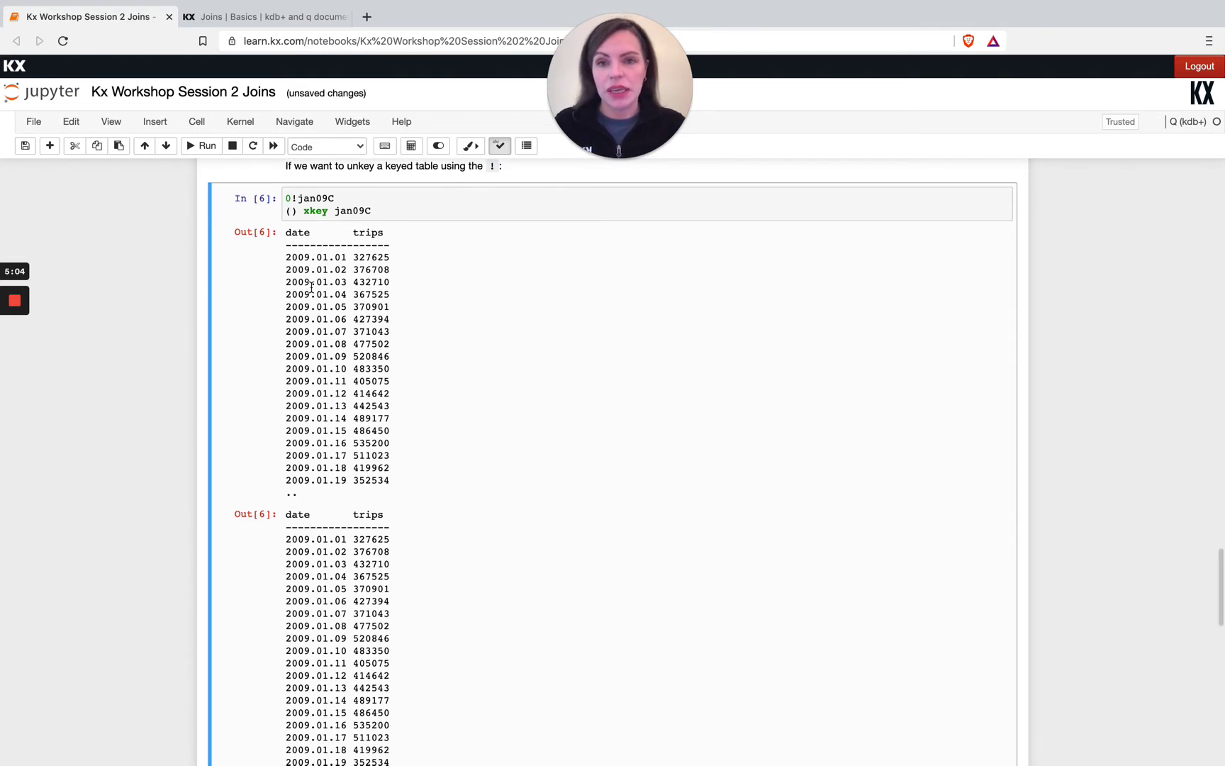
scroll(311, 288, "down", 3)
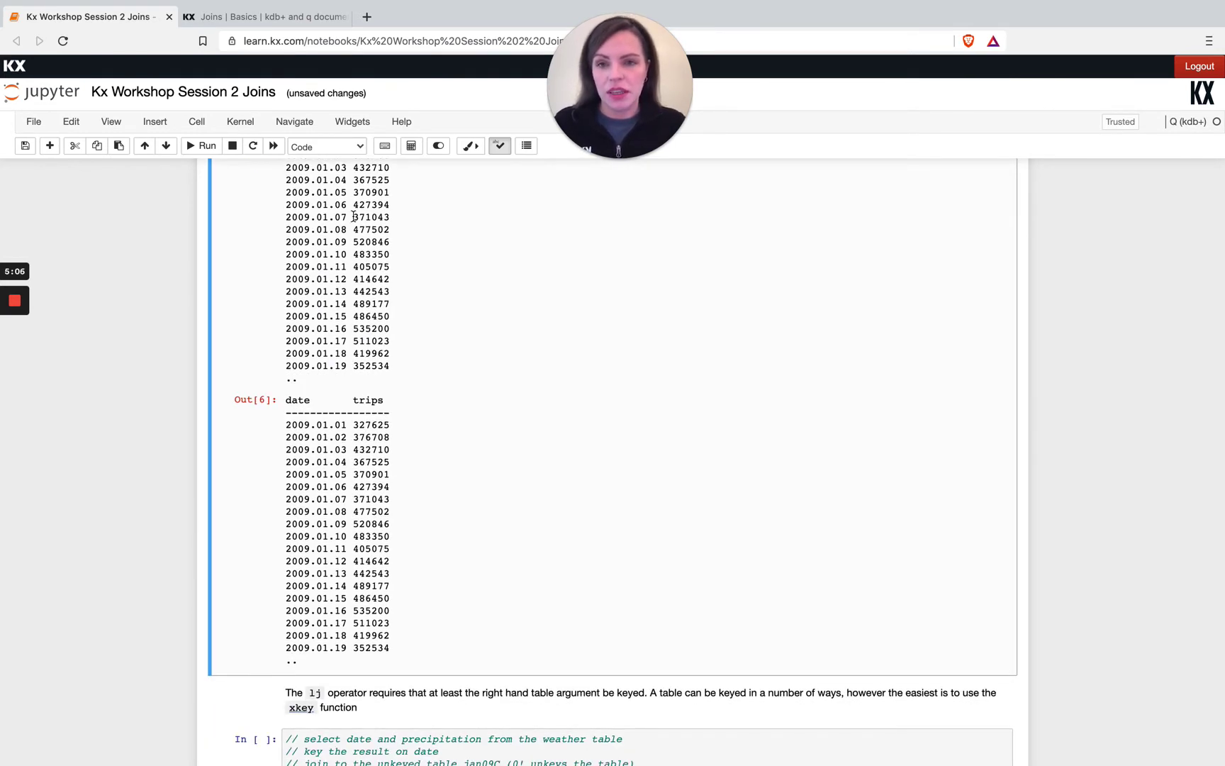
scroll(359, 251, "down", 1)
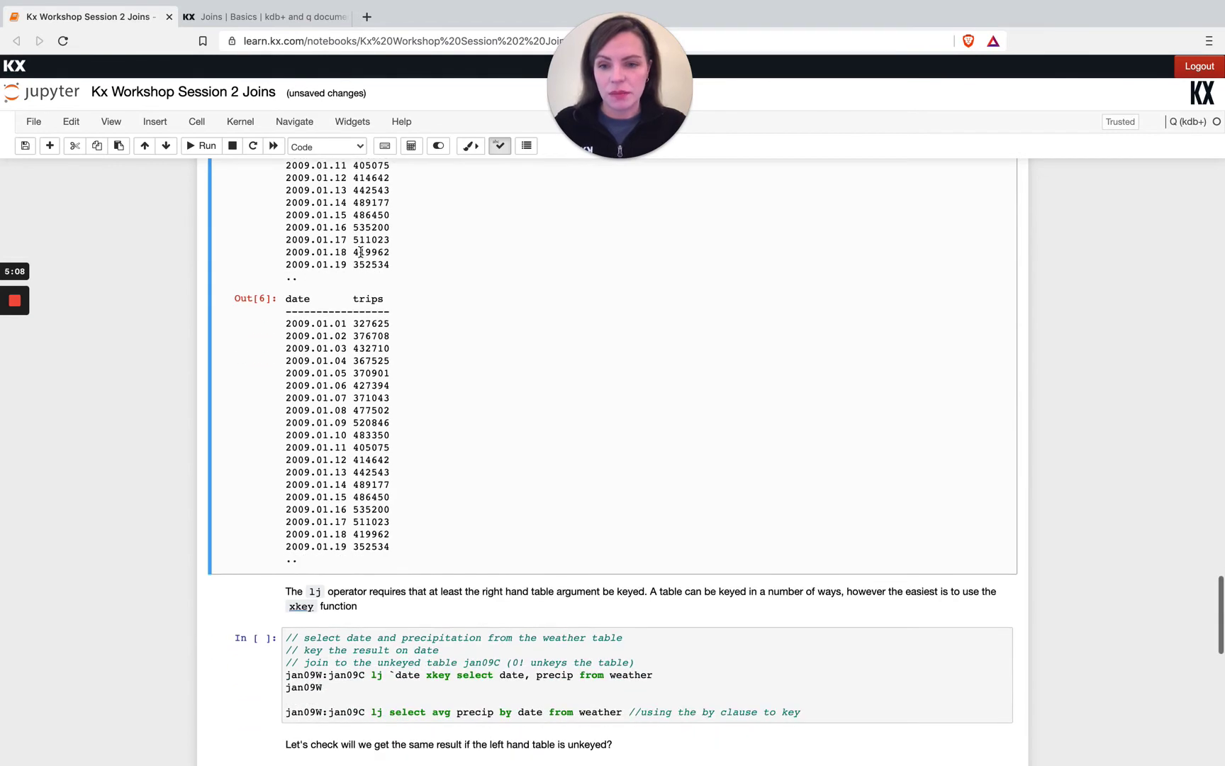
scroll(359, 251, "down", 5)
scroll(360, 250, "down", 1)
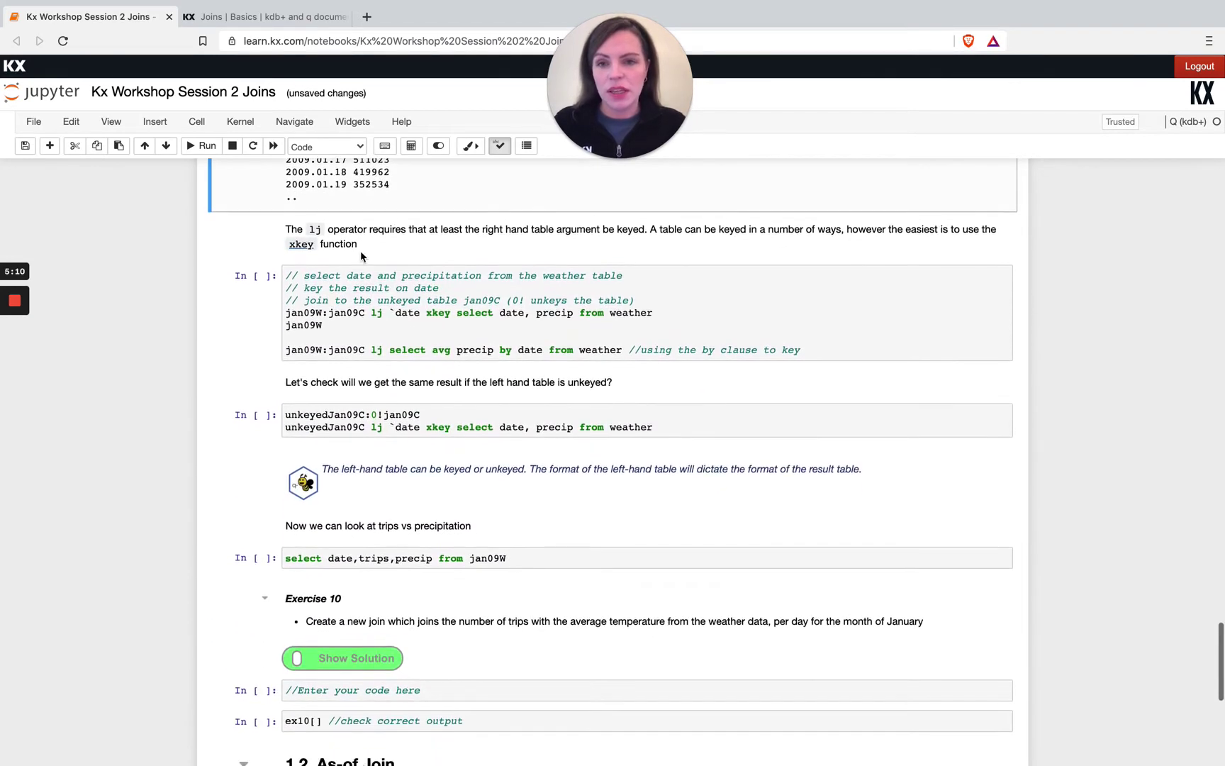
scroll(361, 251, "down", 1)
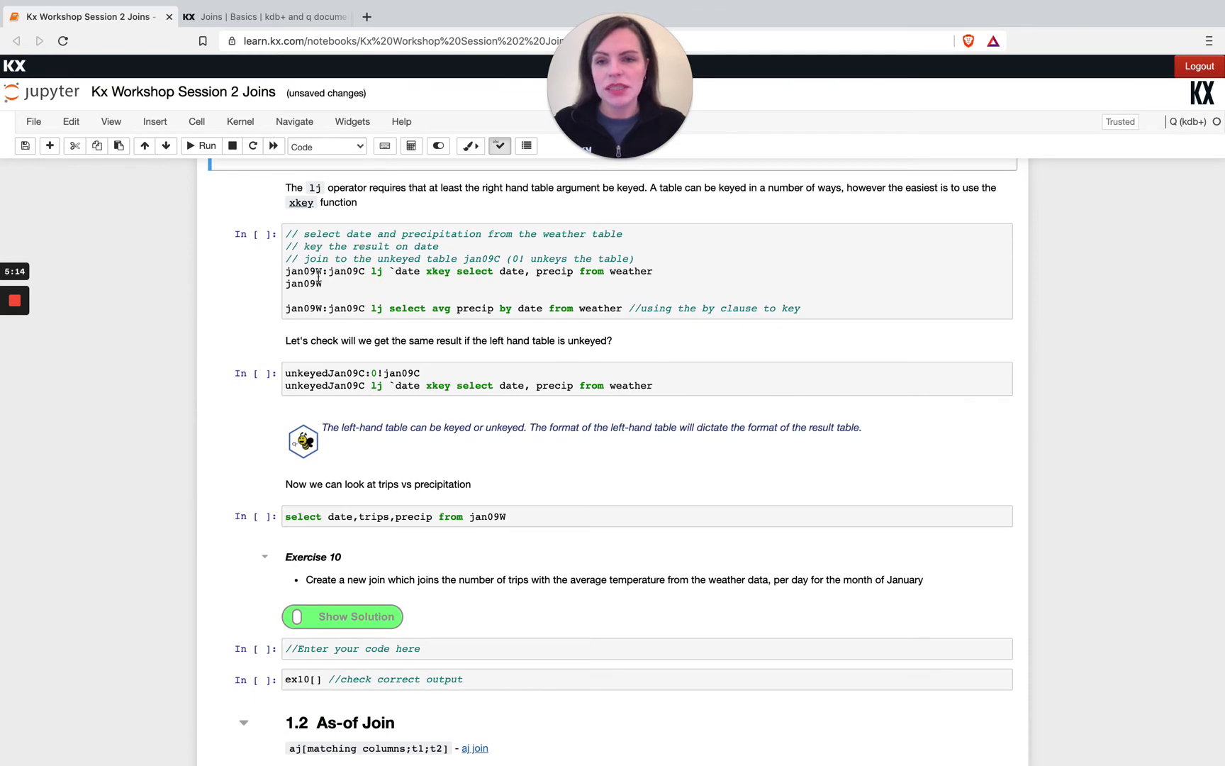
Step: Insert a jan09C line above the lj join, prefix the by-clause line with /, and run
double_click(347, 272)
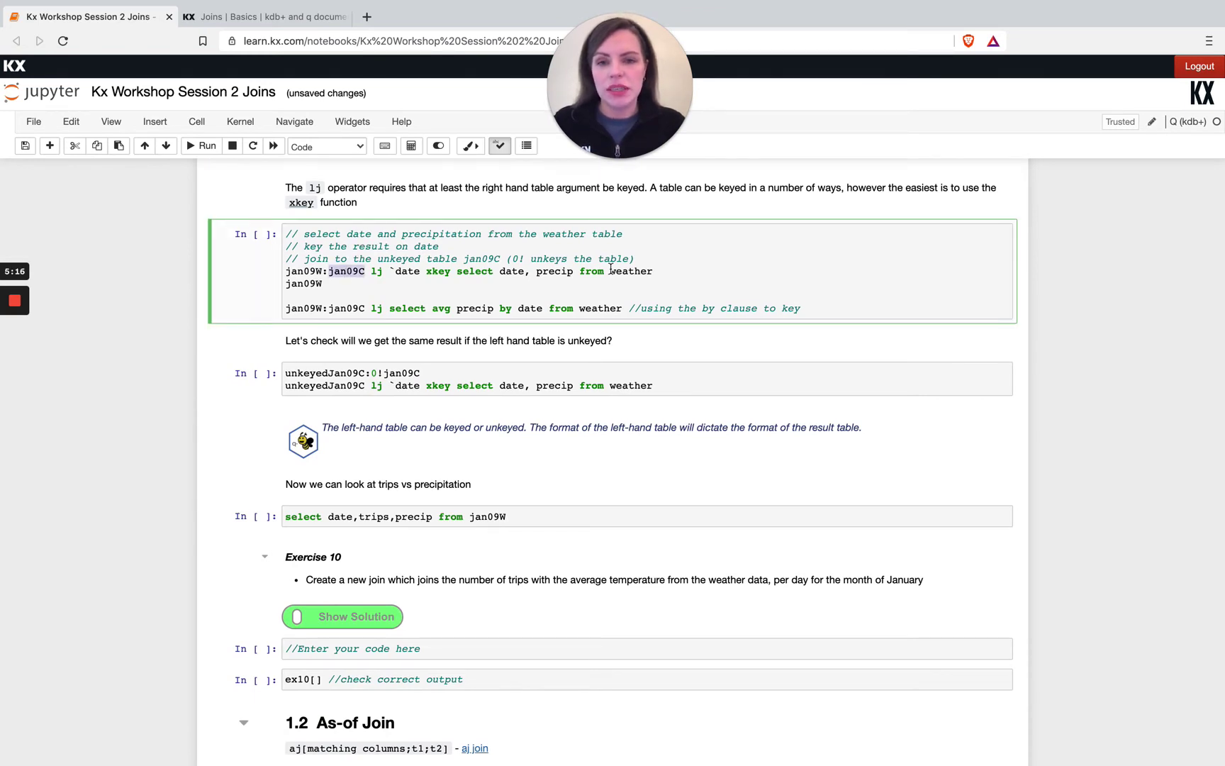
left_click(635, 259)
key("Return")
type("j")
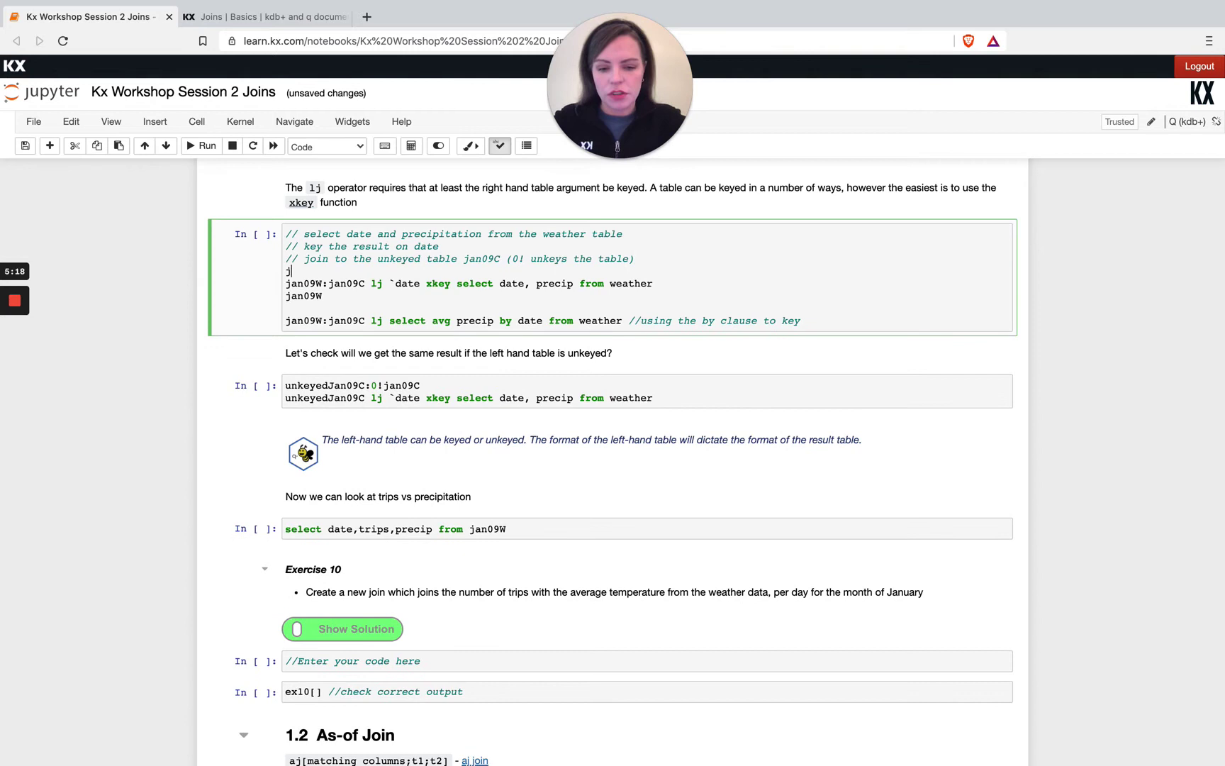
type("an09C")
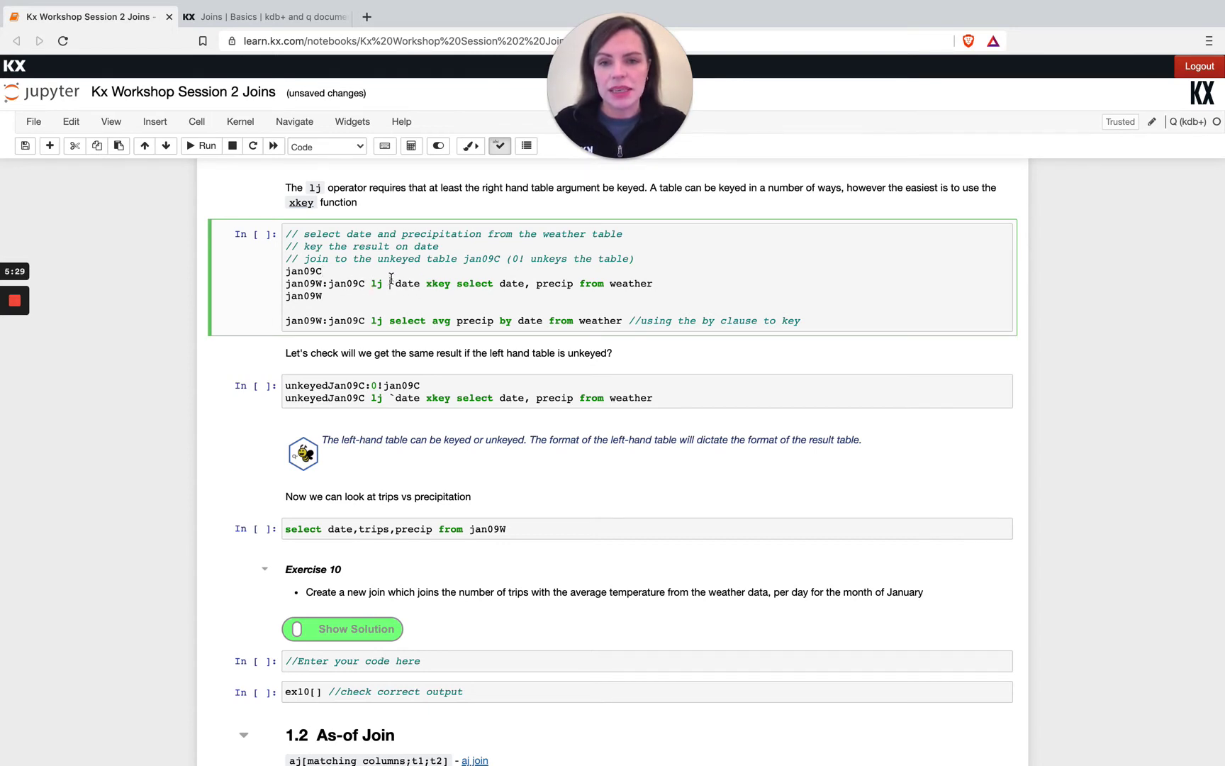
left_click_drag(391, 284, 661, 283)
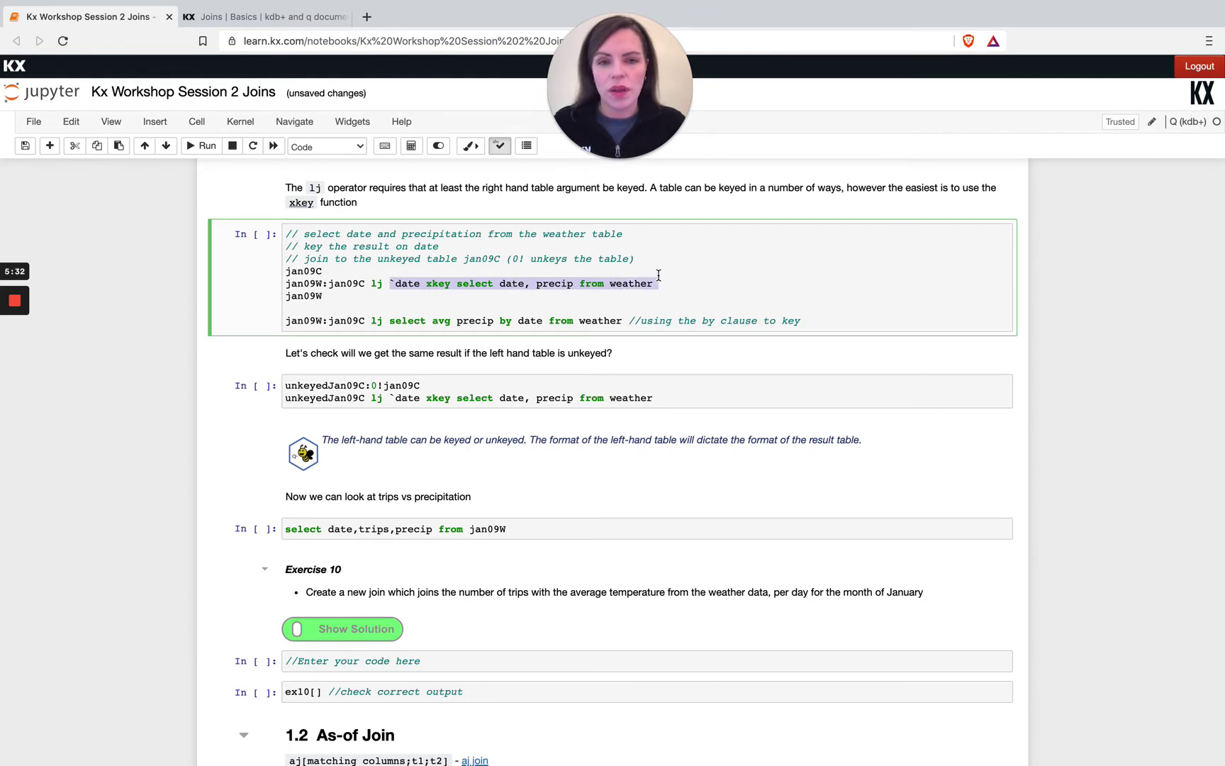
left_click(287, 323)
type("/")
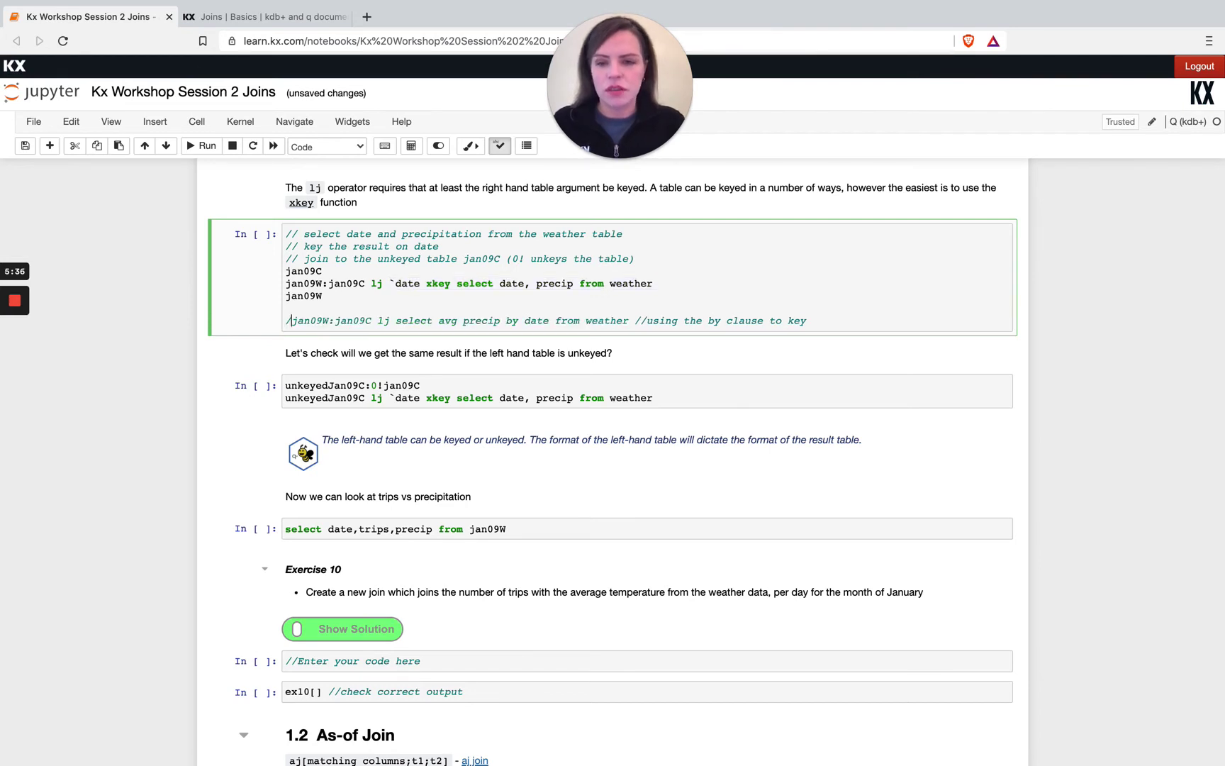
key("ctrl+Return")
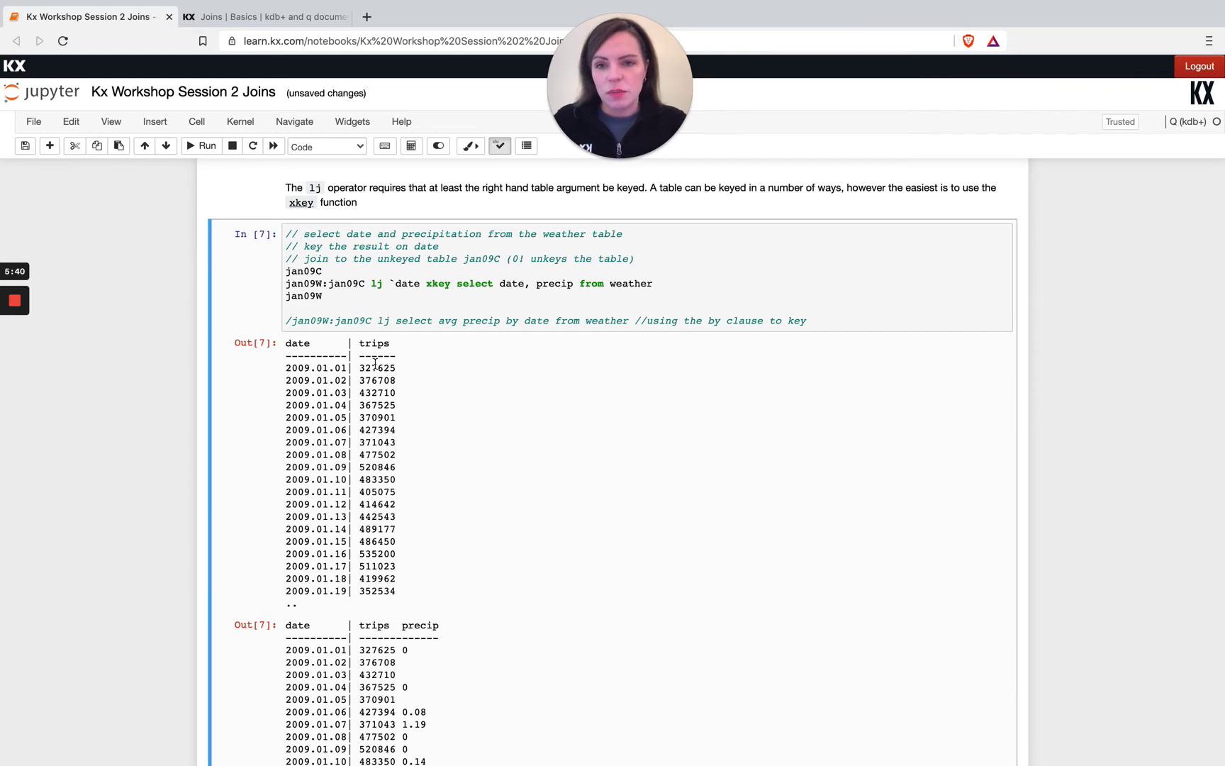
scroll(375, 362, "down", 1)
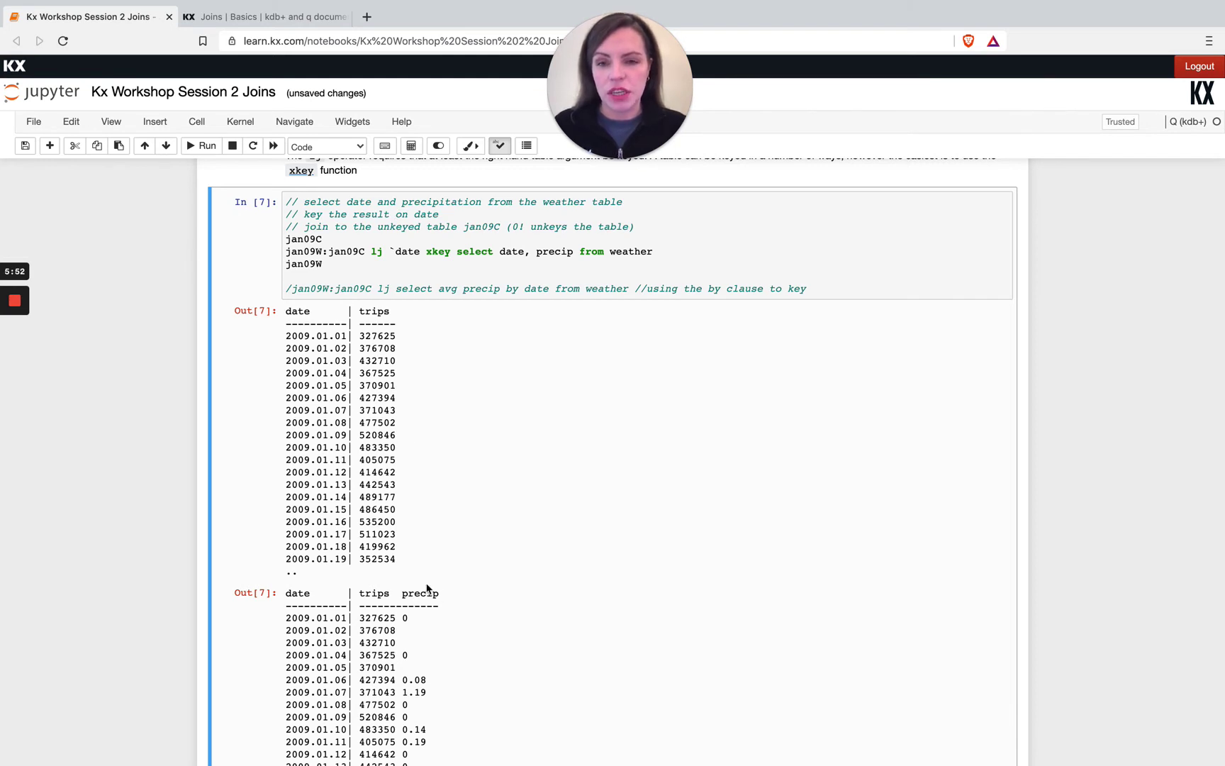
Step: Delete the leading / from the by-clause line and highlight the select avg precip by date query
left_click(292, 288)
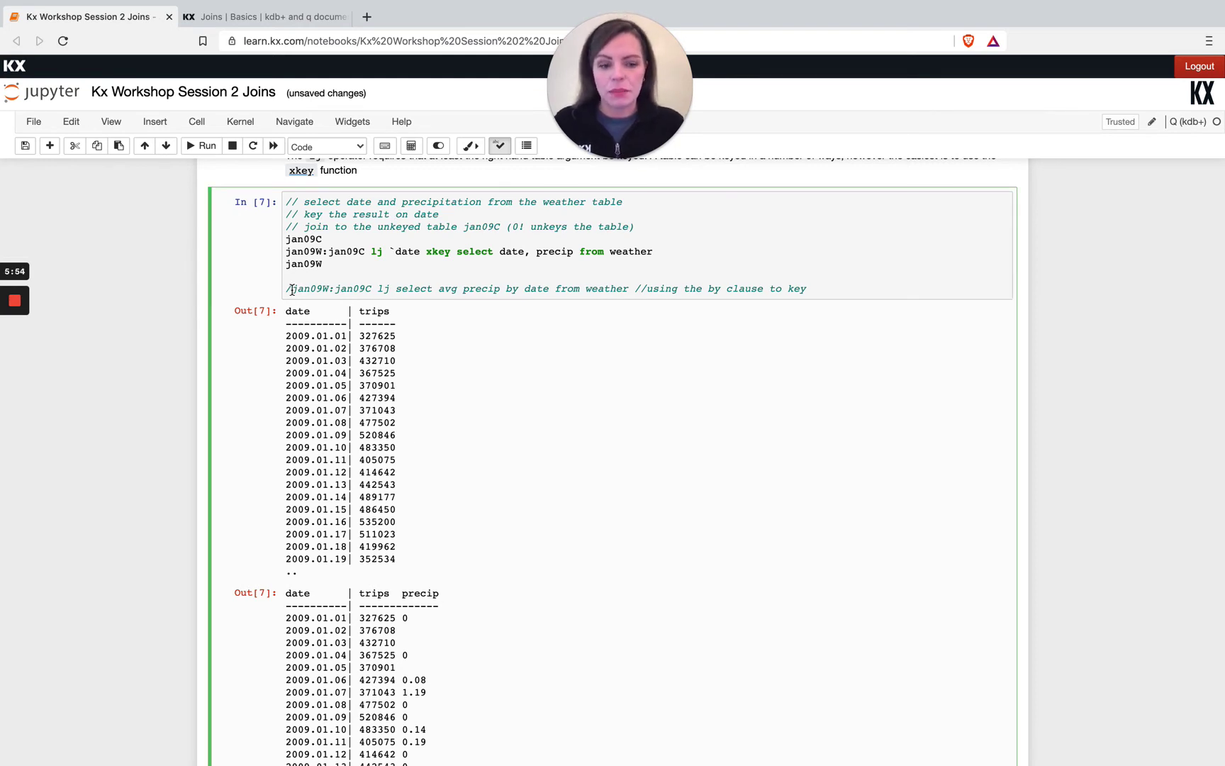
key("BackSpace")
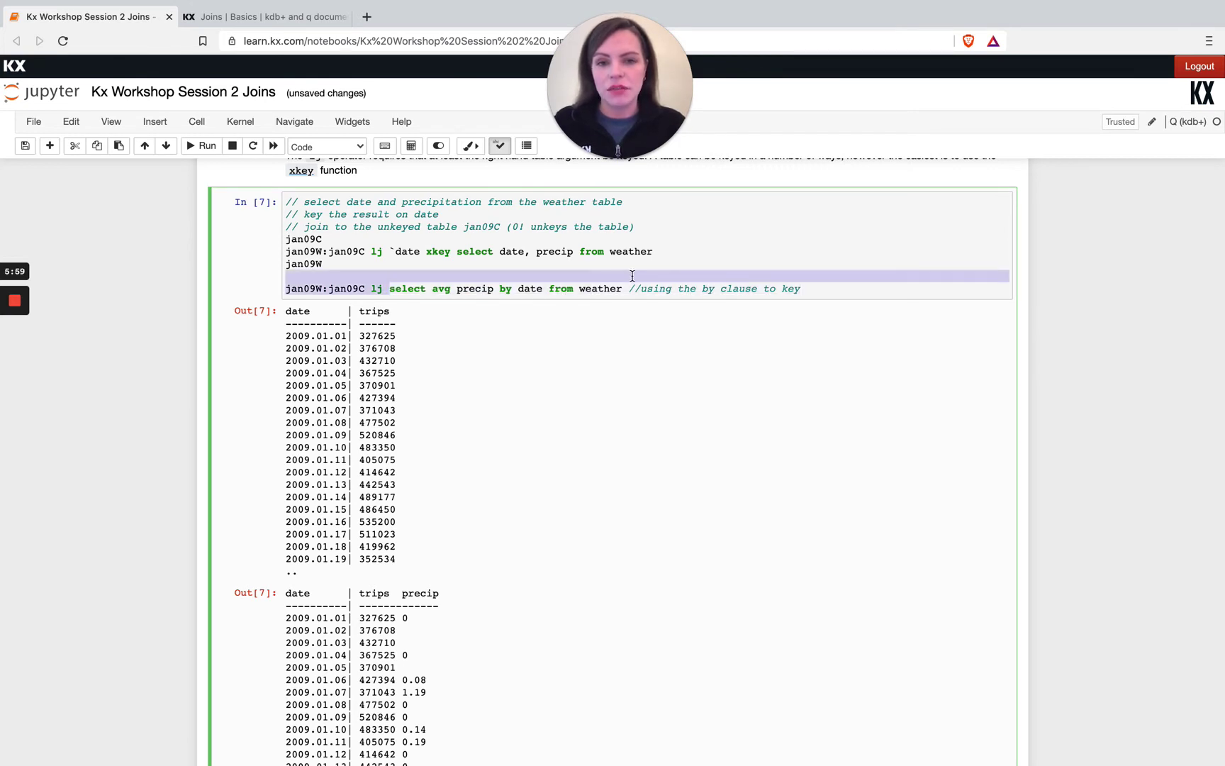
left_click_drag(389, 289, 622, 288)
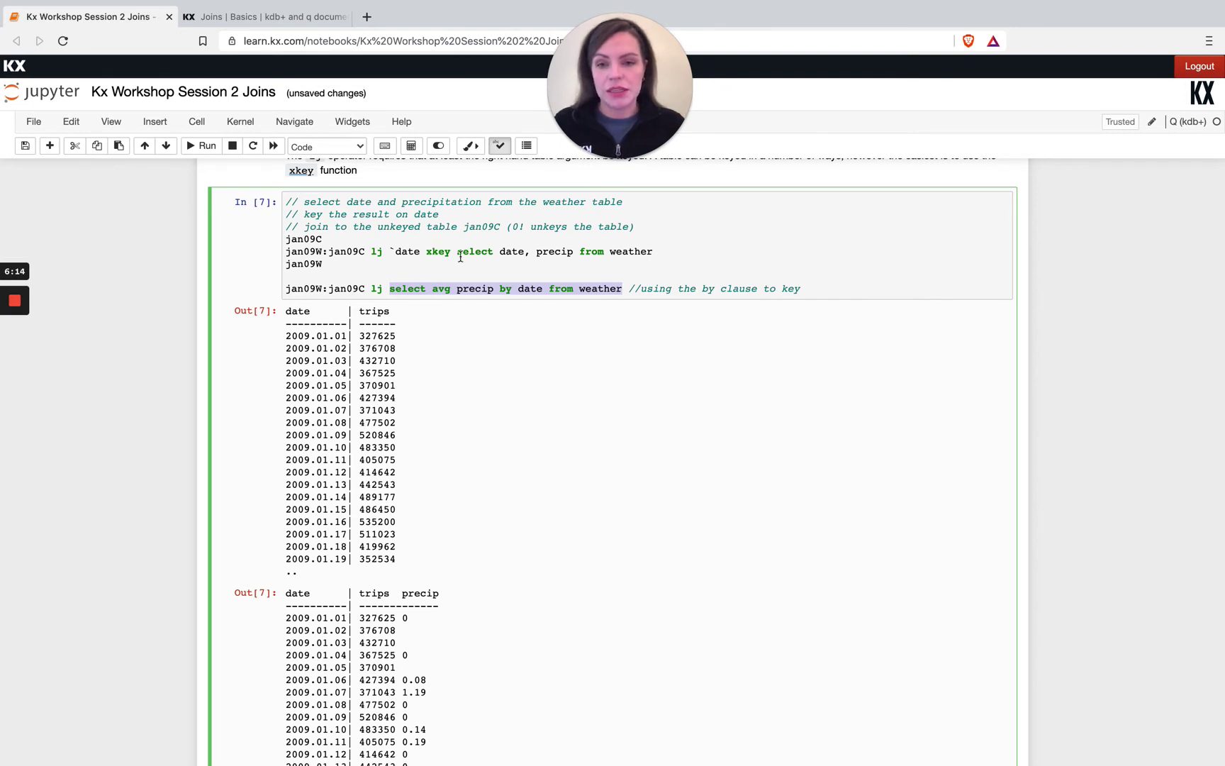
scroll(457, 314, "down", 1)
scroll(458, 314, "down", 2)
scroll(457, 313, "down", 5)
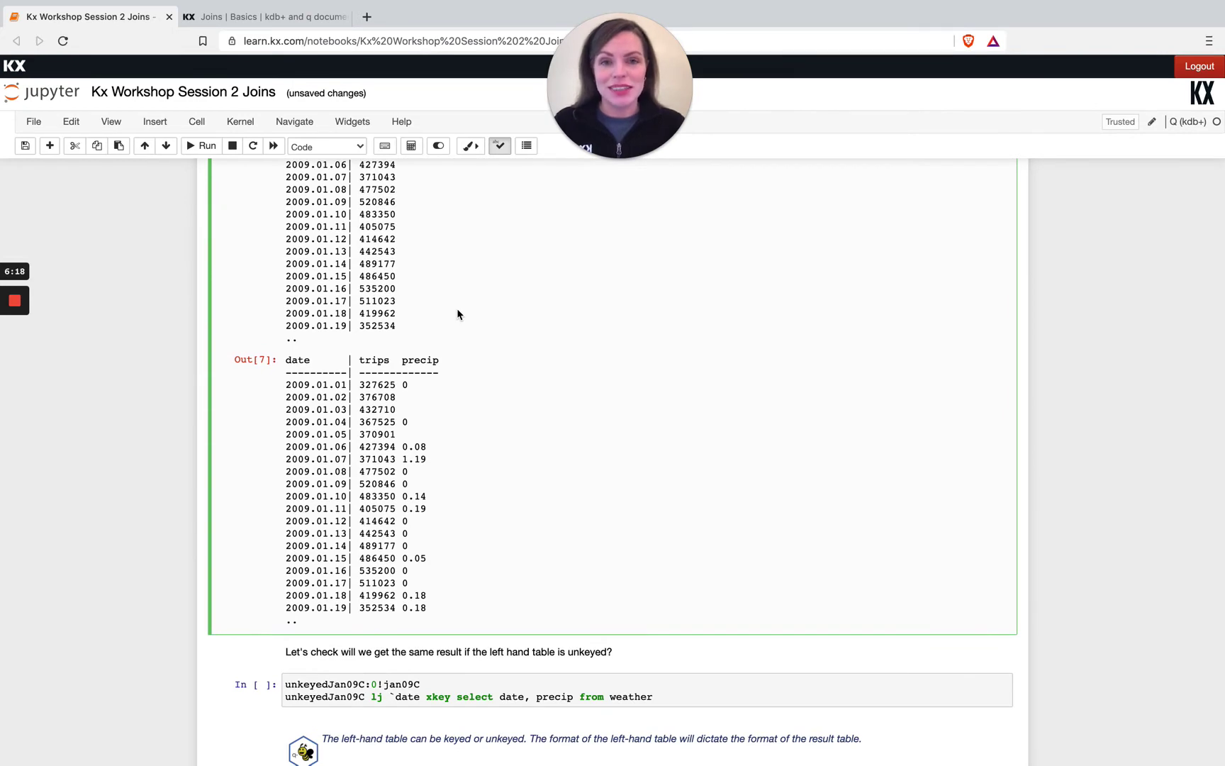
scroll(458, 314, "down", 5)
scroll(458, 313, "down", 2)
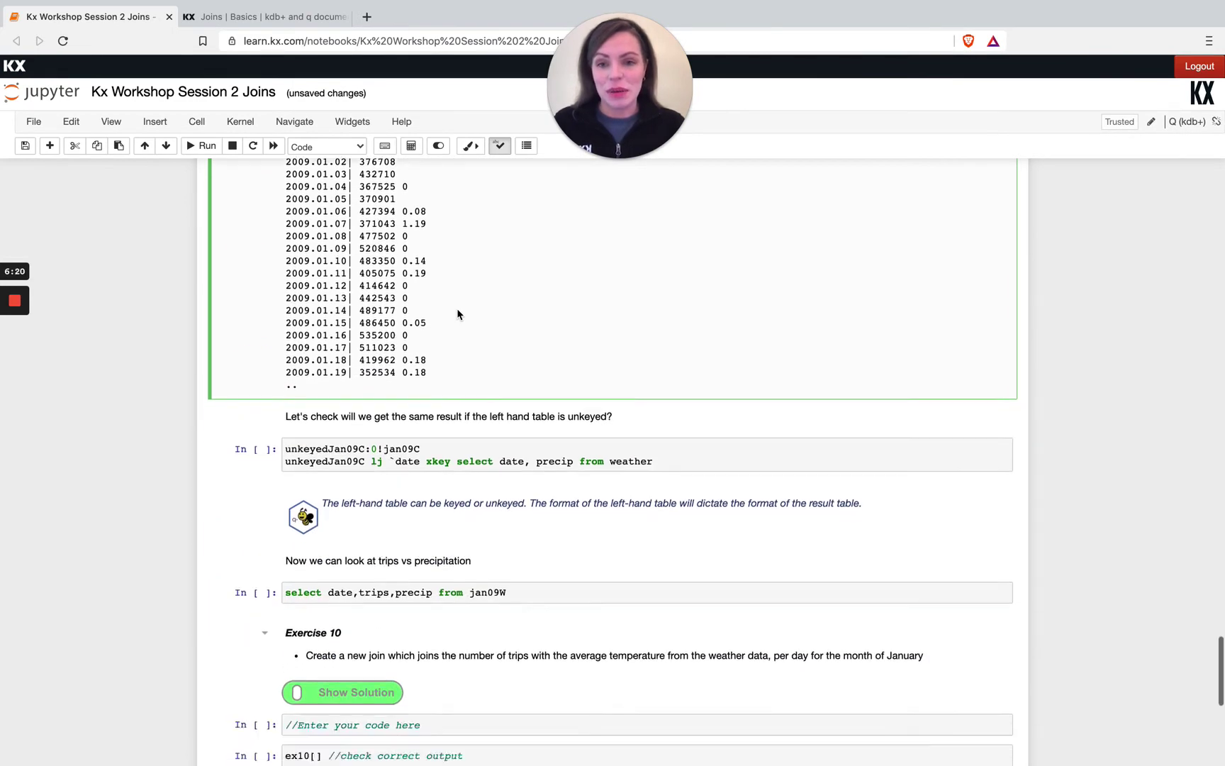
scroll(458, 314, "down", 3)
scroll(458, 315, "down", 3)
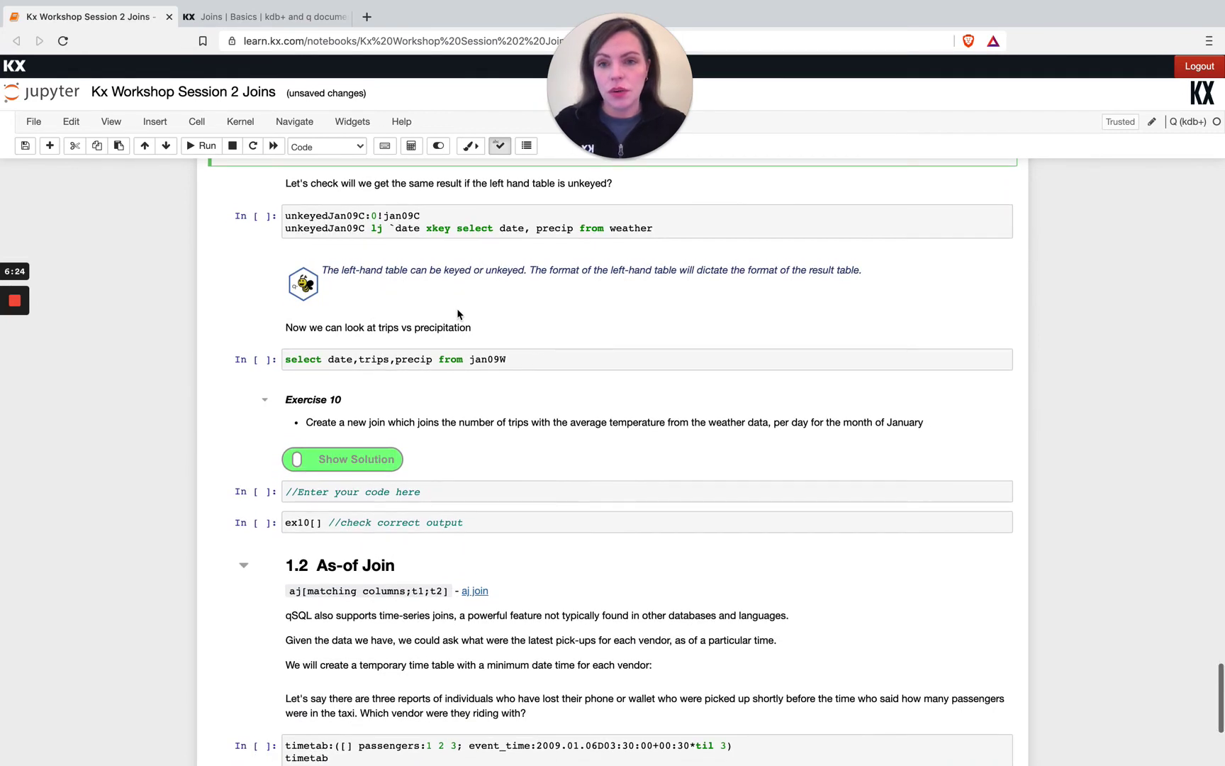
scroll(458, 314, "up", 1)
scroll(458, 314, "up", 7)
scroll(458, 314, "up", 7)
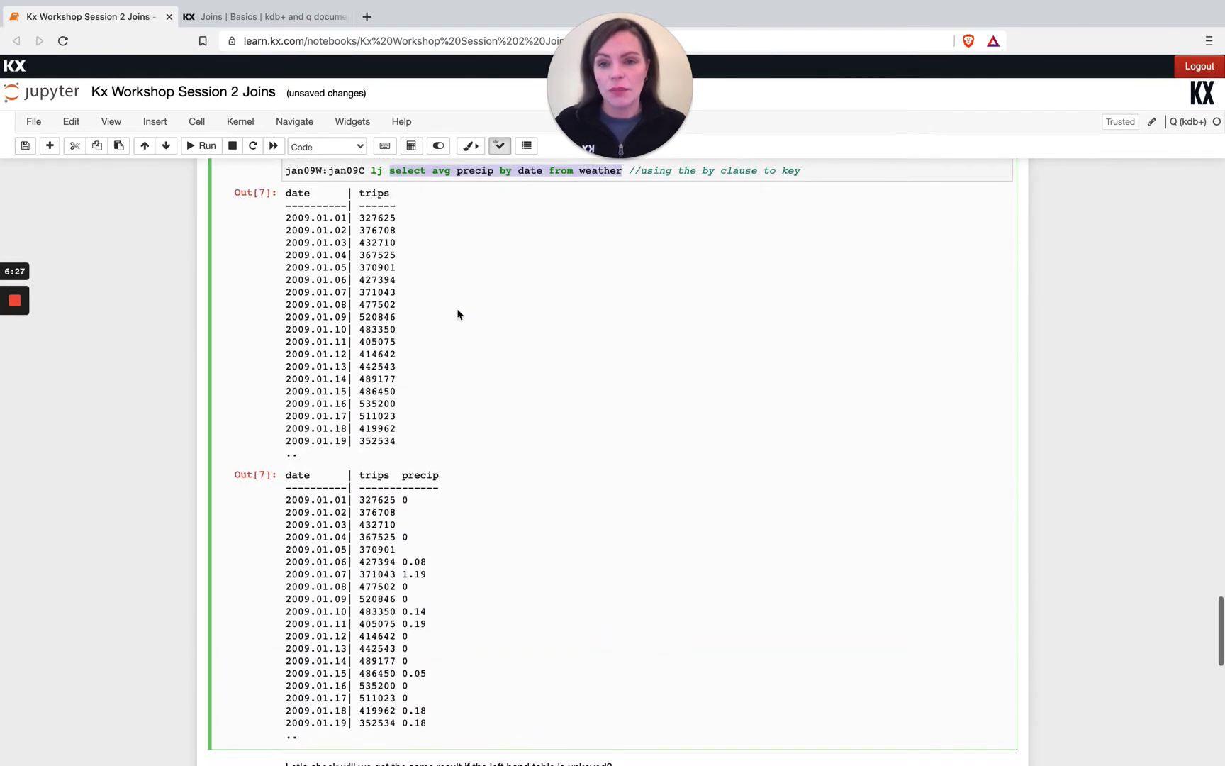
scroll(457, 314, "up", 2)
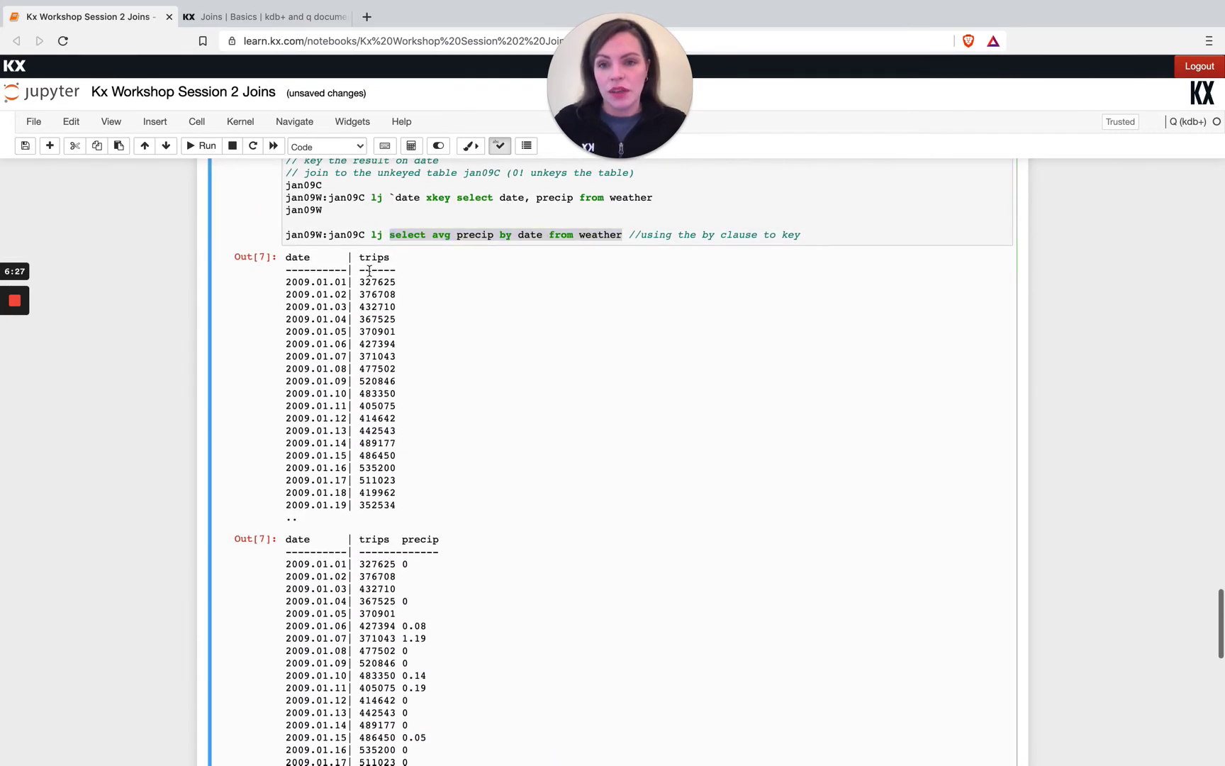
Step: Highlight jan09C in the Out[7] tables while scrolling toward the unkeyedJan09C cell
double_click(303, 185)
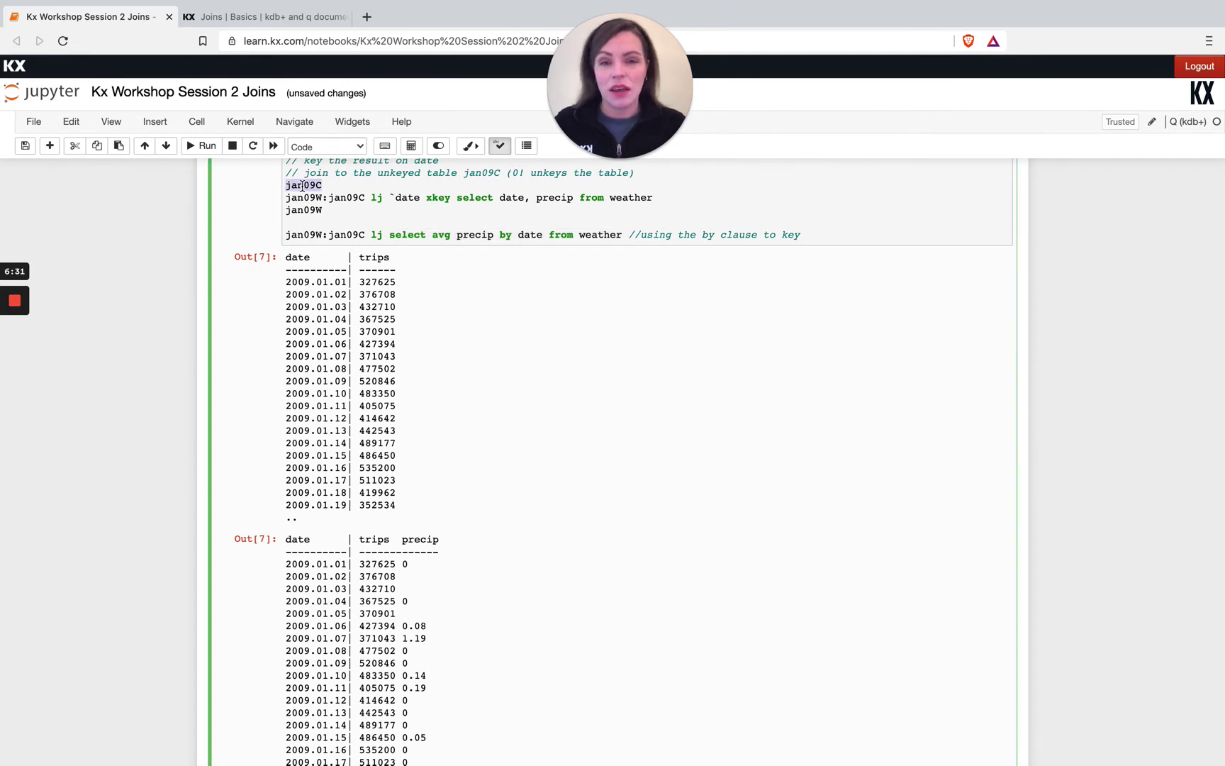
scroll(343, 390, "down", 1)
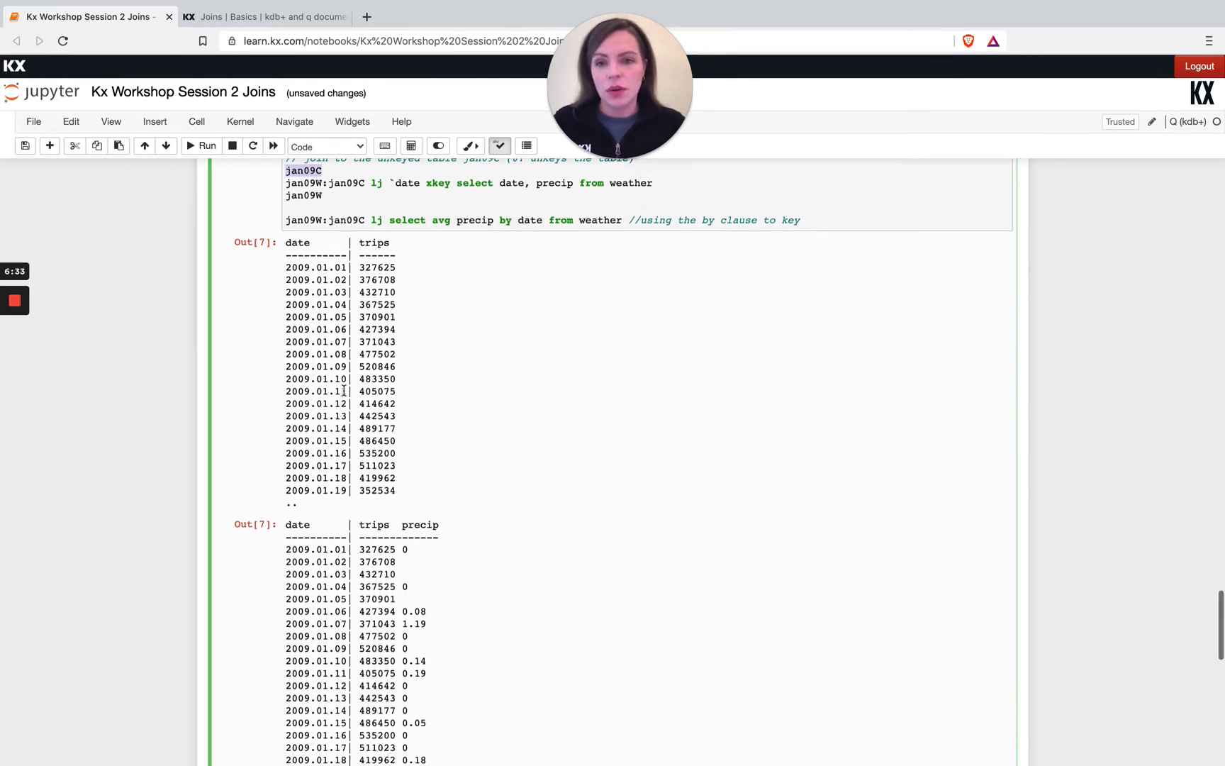
scroll(344, 391, "down", 5)
scroll(344, 391, "down", 4)
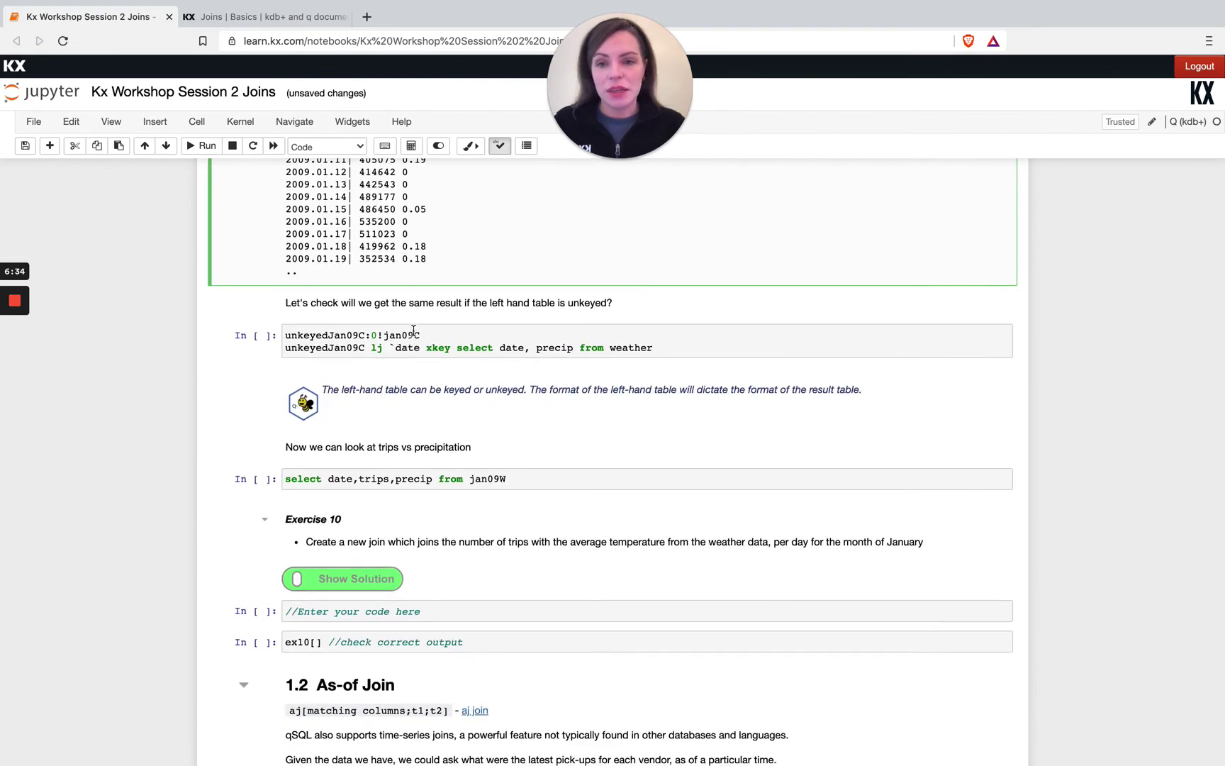
Step: Run the In [8] cell left-joining unkeyedJan09C (0!jan09C) with date-keyed weather precip
left_click(433, 330)
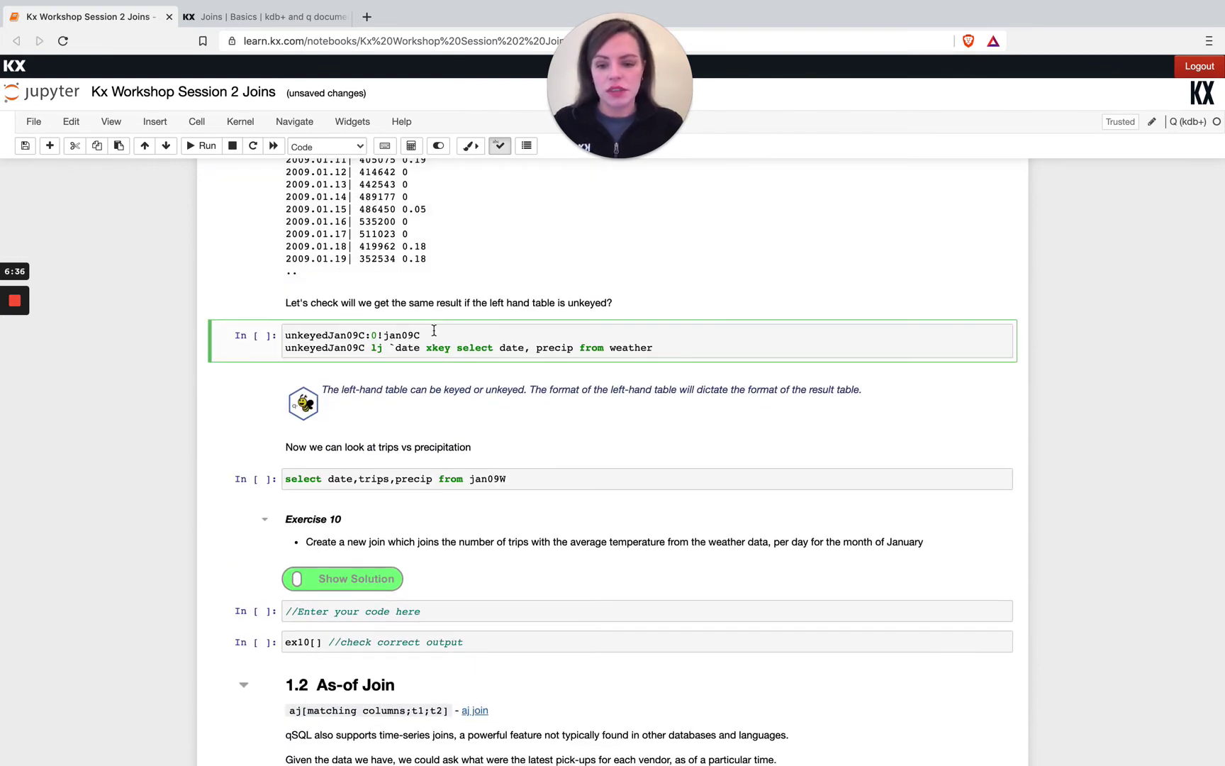
left_click_drag(387, 347, 654, 347)
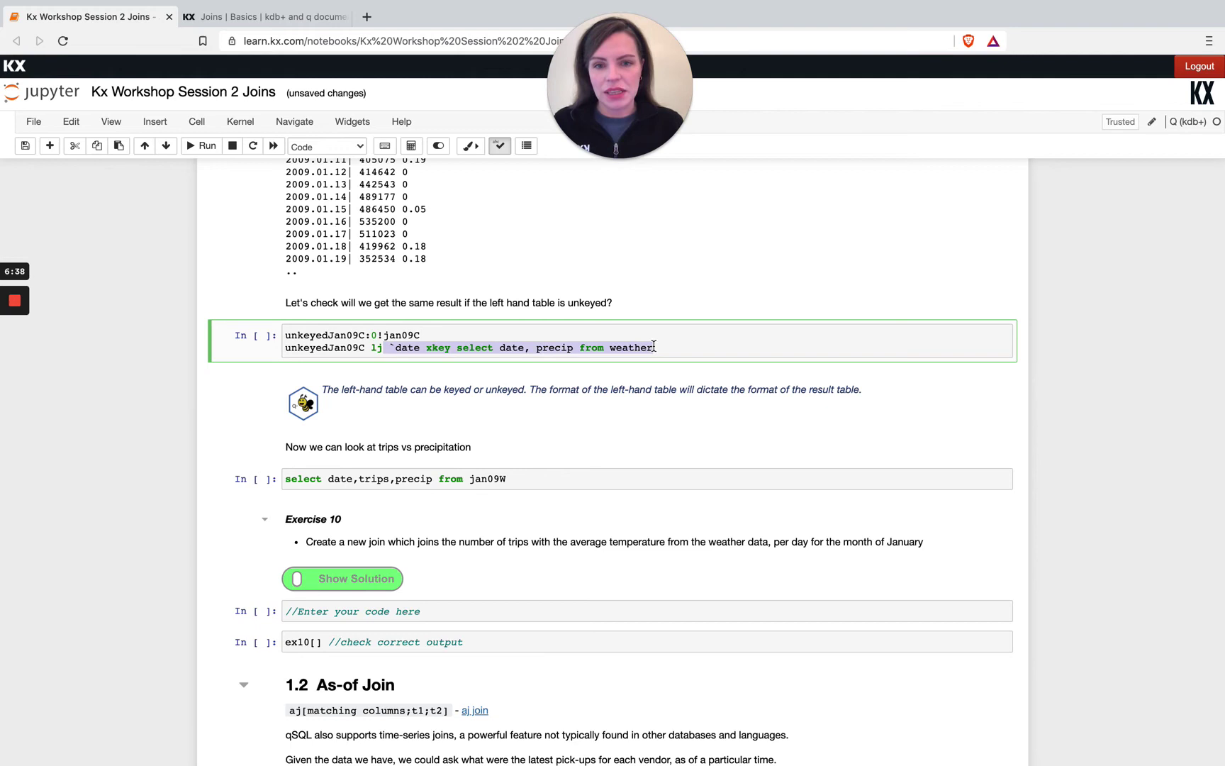
double_click(313, 336)
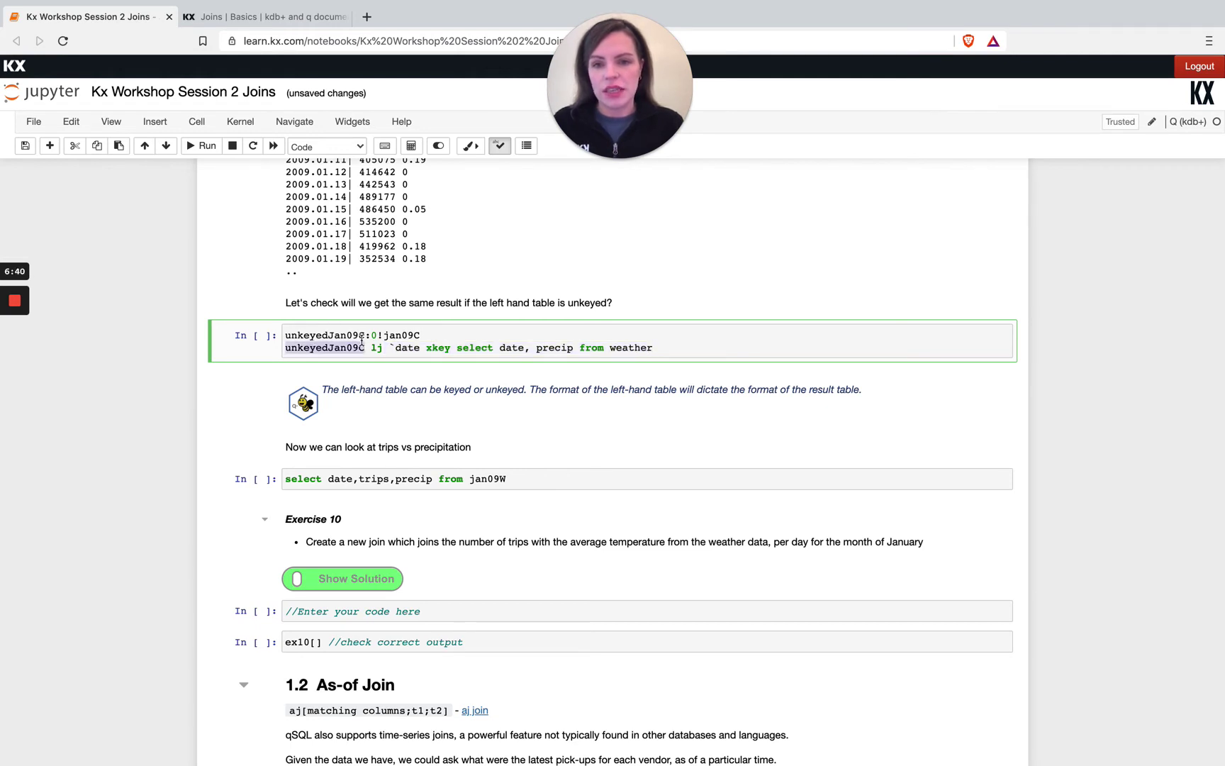
key("Left")
key("ctrl+Return")
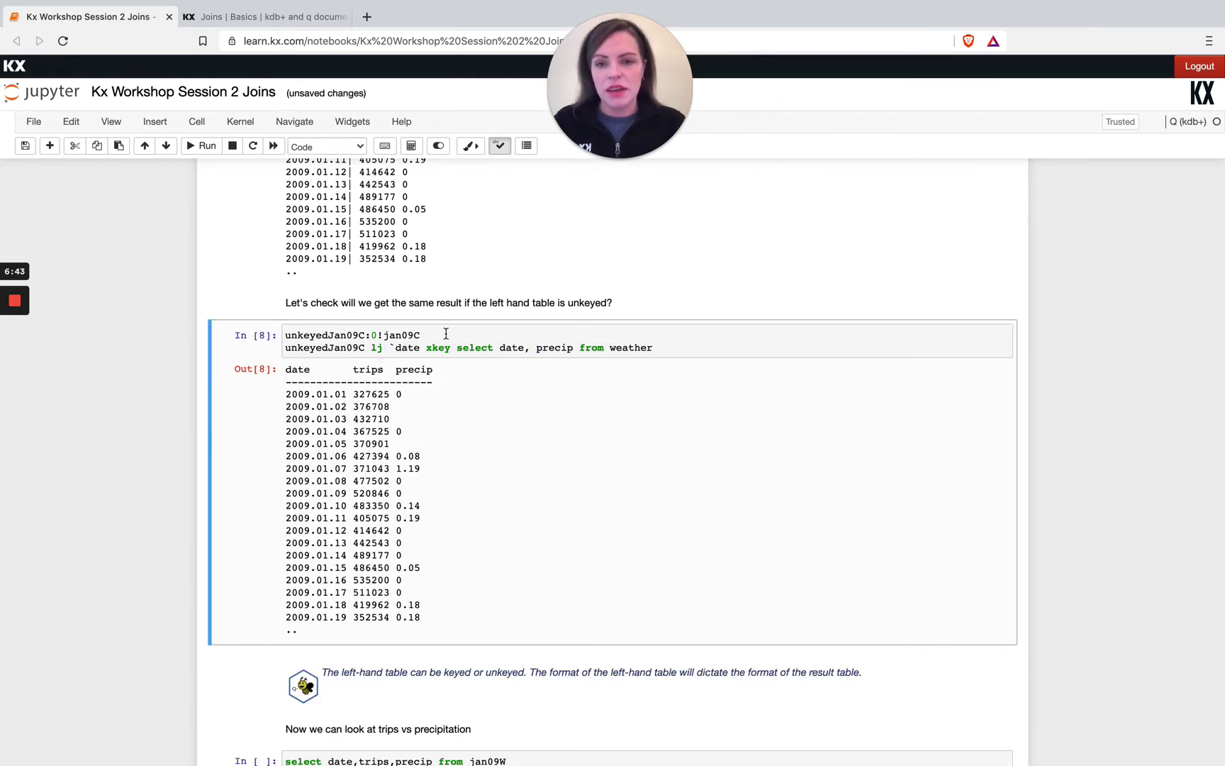
scroll(407, 375, "up", 2)
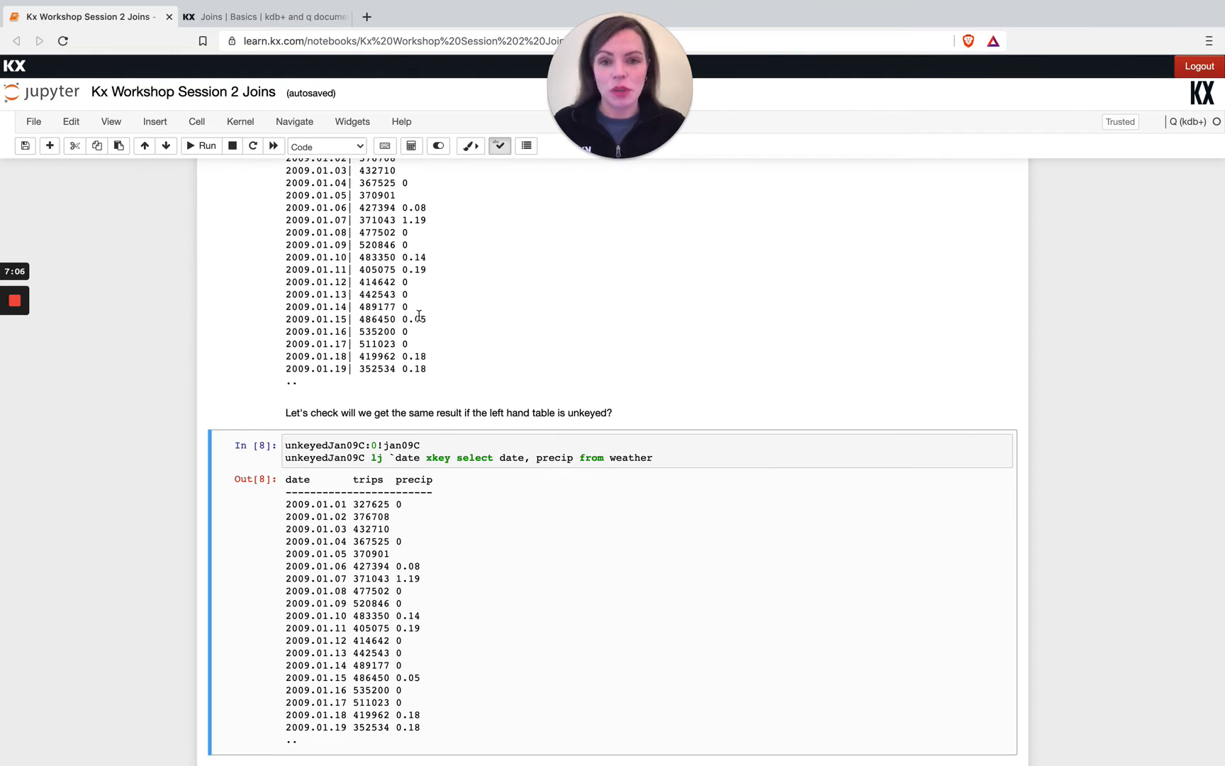
scroll(418, 316, "down", 4)
scroll(418, 316, "down", 2)
scroll(419, 316, "down", 1)
scroll(418, 316, "down", 1)
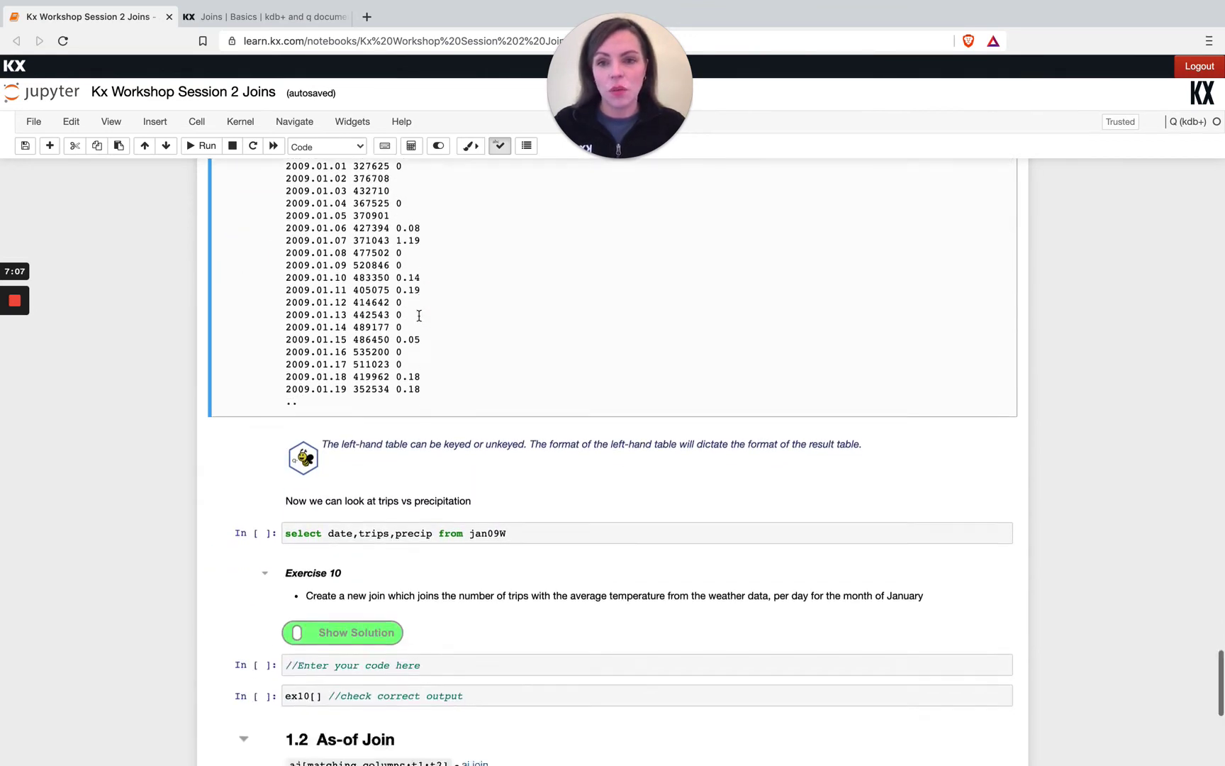
scroll(418, 316, "down", 3)
scroll(419, 316, "down", 3)
scroll(418, 320, "down", 1)
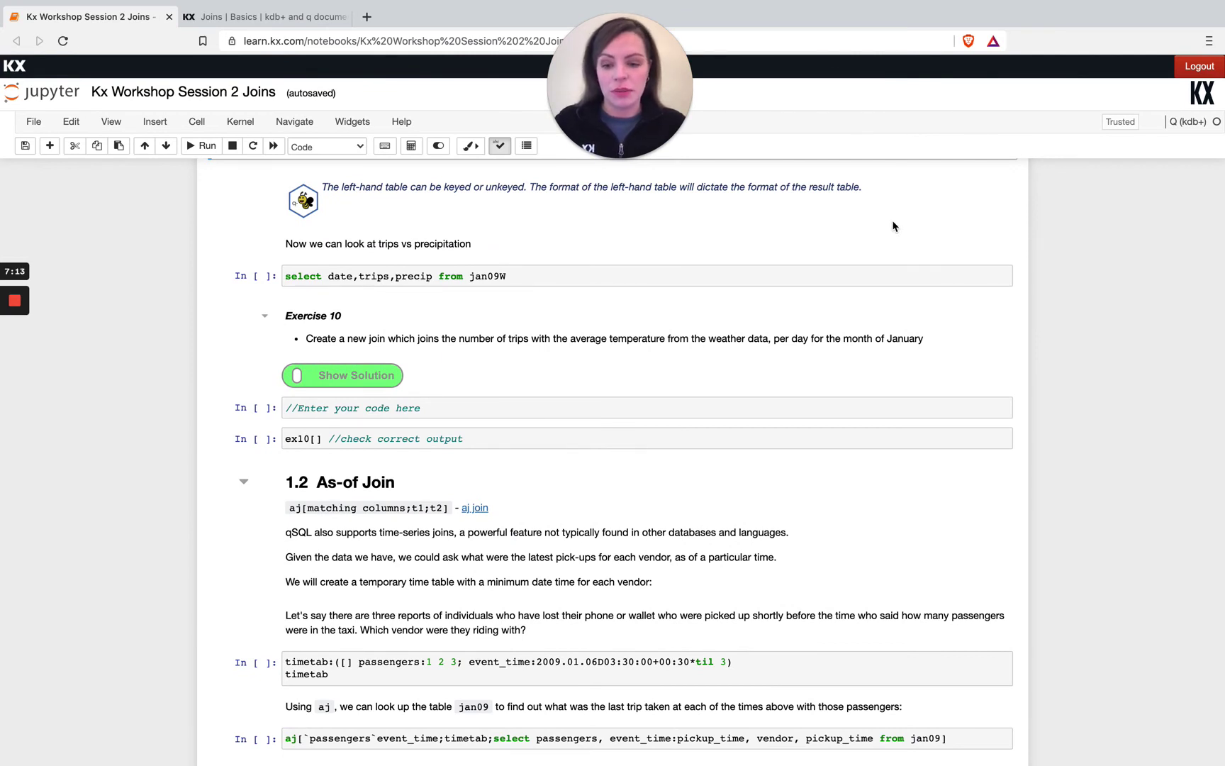
scroll(677, 268, "up", 1)
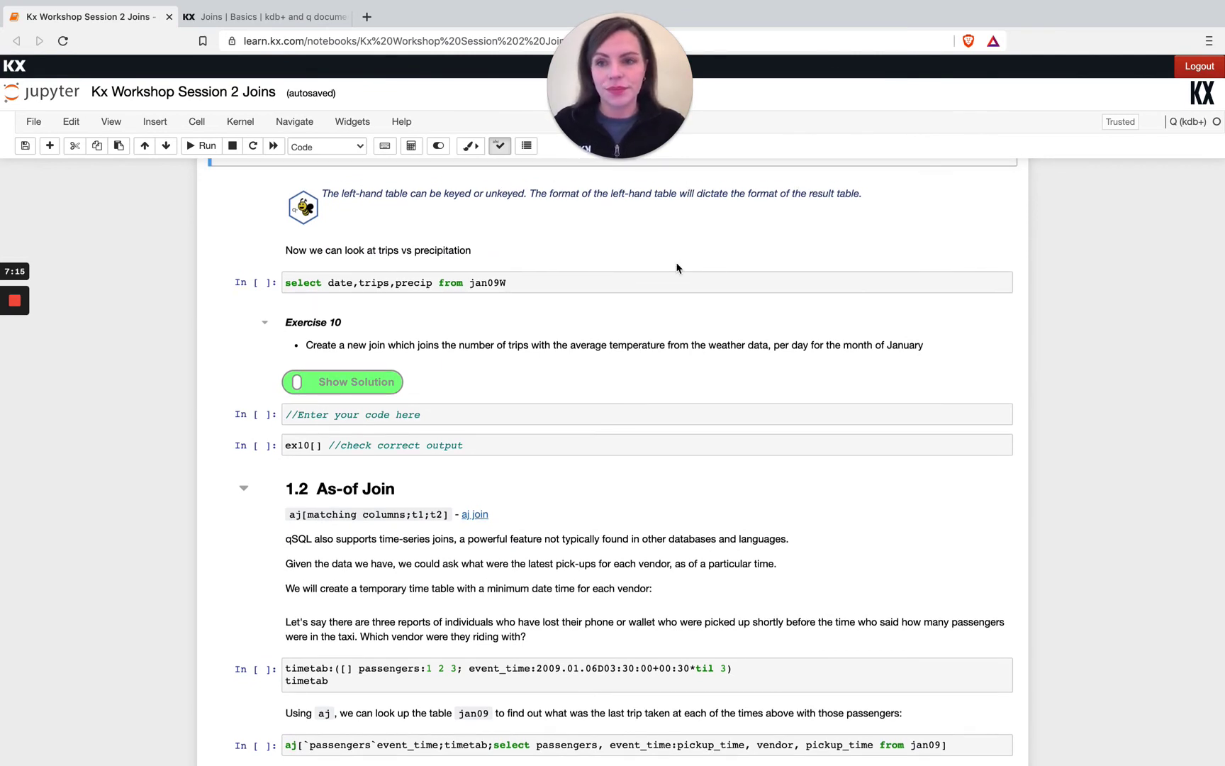
scroll(676, 268, "up", 1)
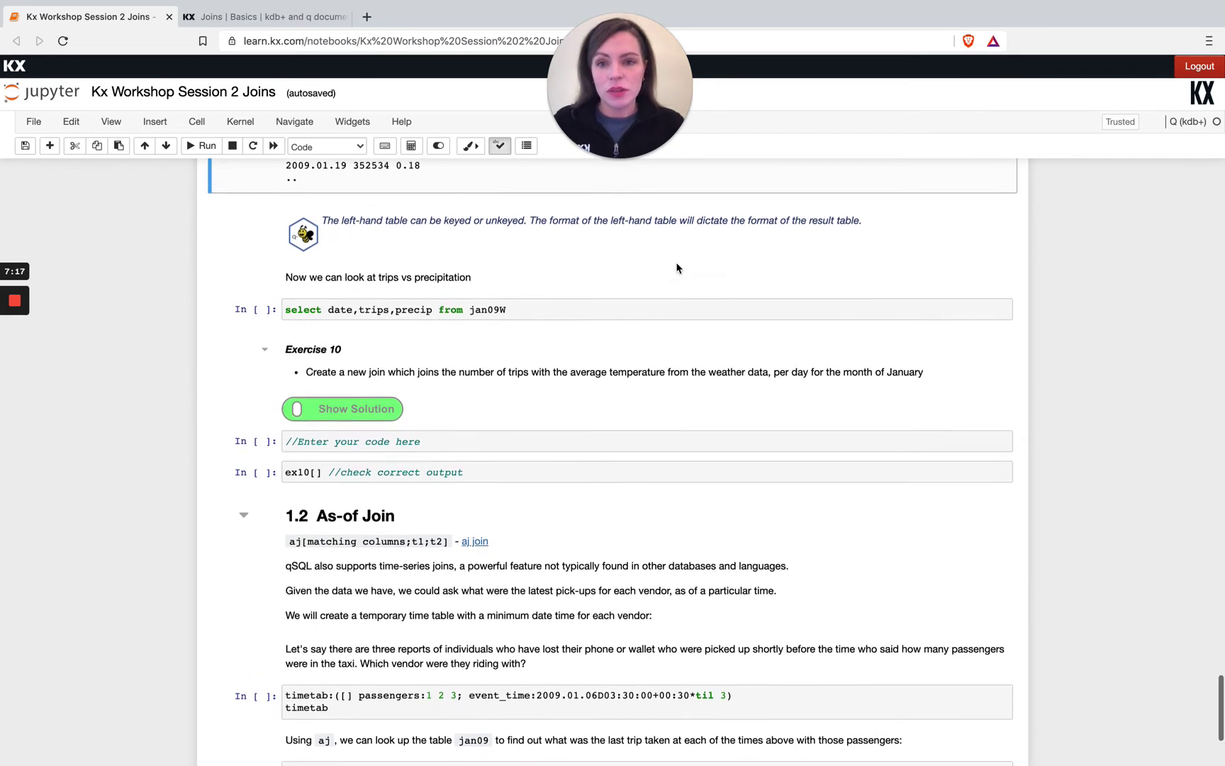
scroll(676, 268, "up", 7)
scroll(677, 268, "up", 3)
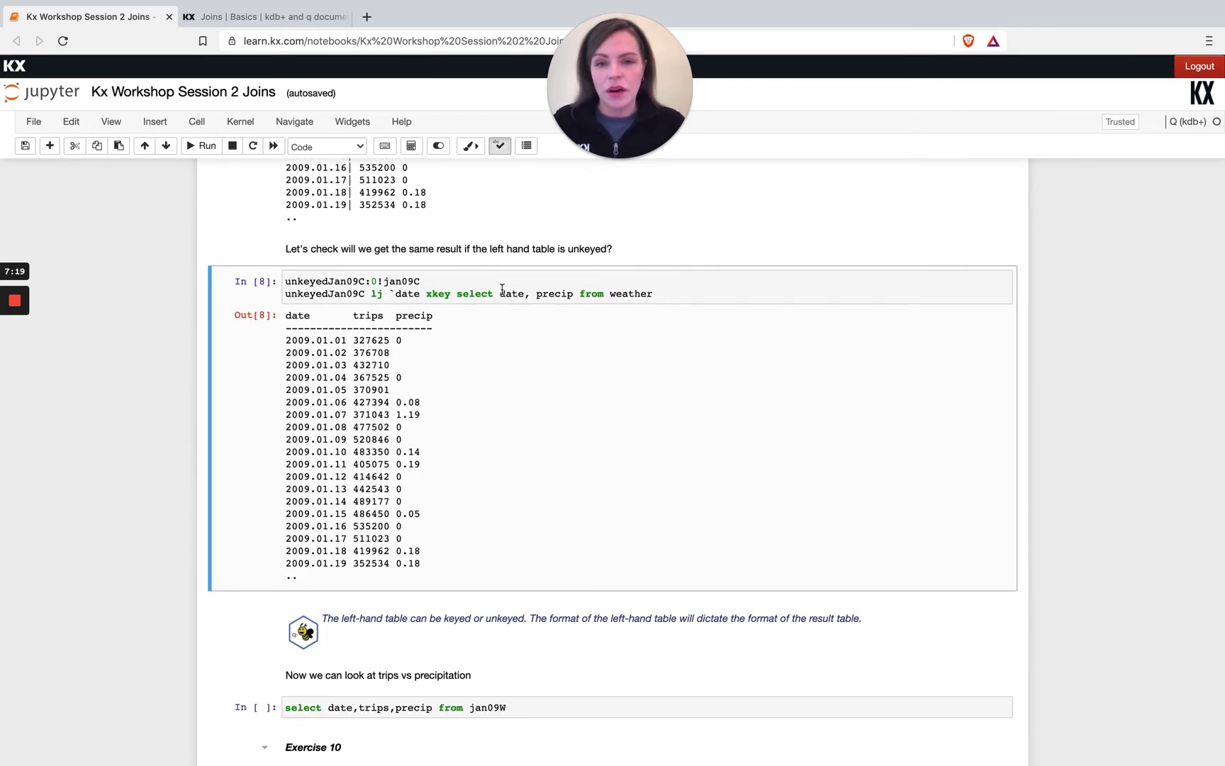
left_click_drag(498, 293, 578, 293)
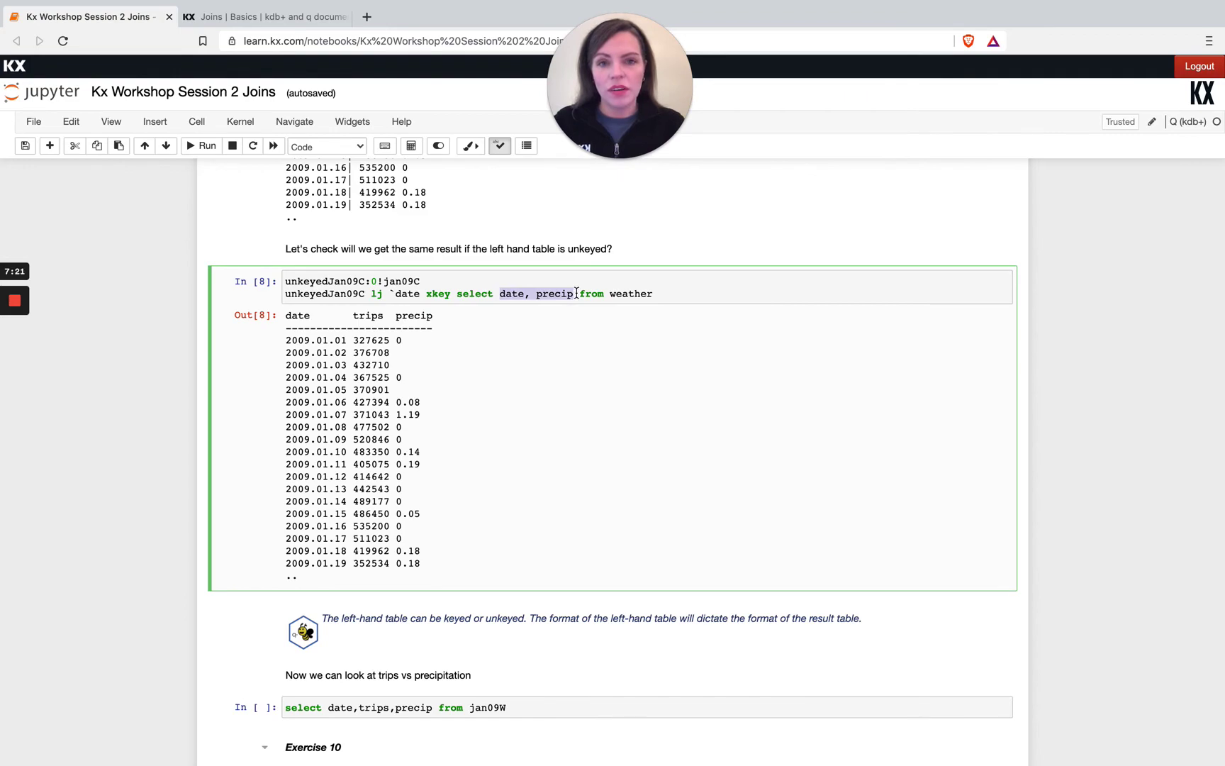
scroll(576, 293, "up", 5)
scroll(576, 293, "up", 5)
scroll(576, 293, "up", 5)
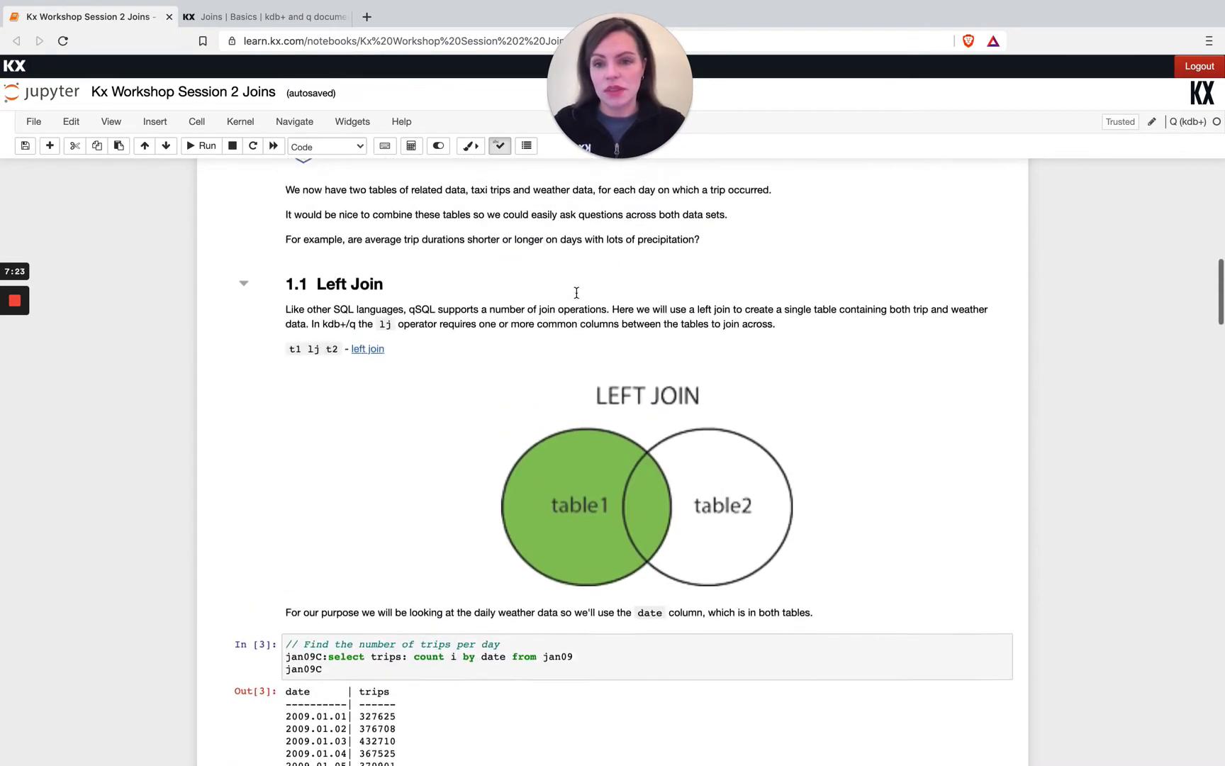
scroll(577, 293, "up", 3)
scroll(327, 627, "down", 4)
scroll(326, 627, "up", 20)
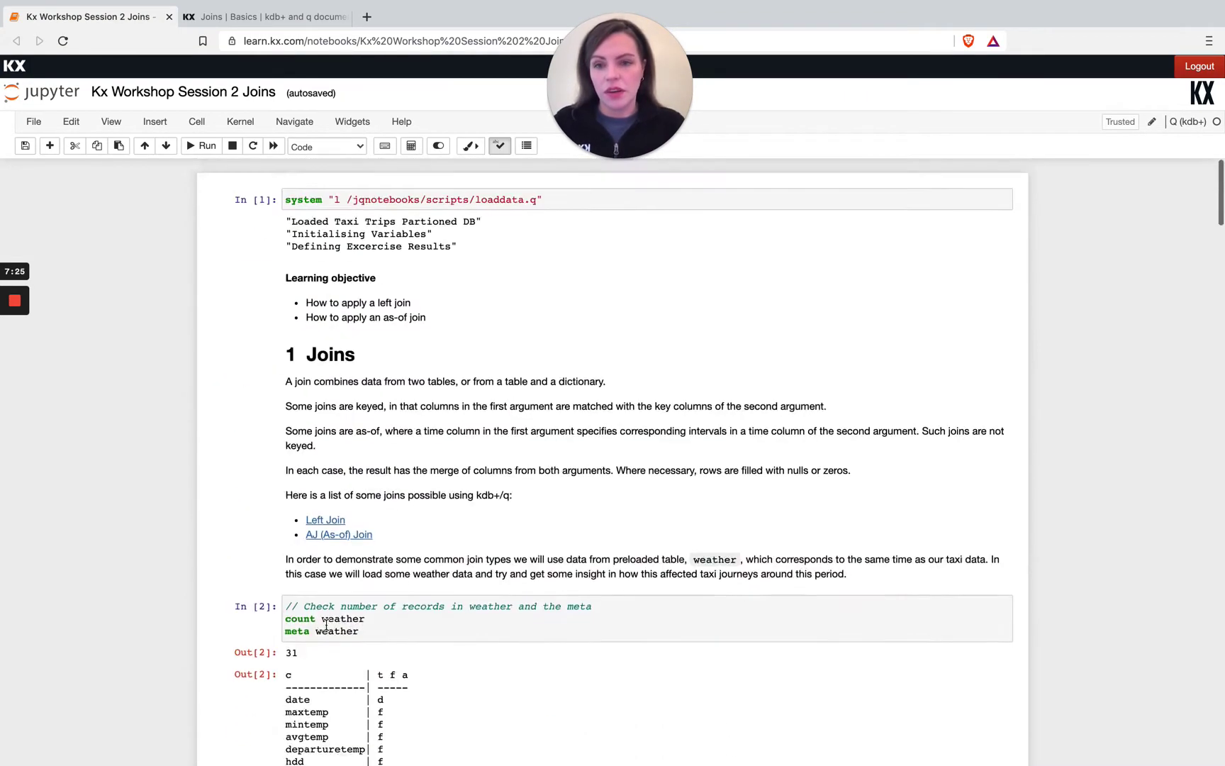
scroll(326, 627, "down", 12)
scroll(326, 628, "up", 2)
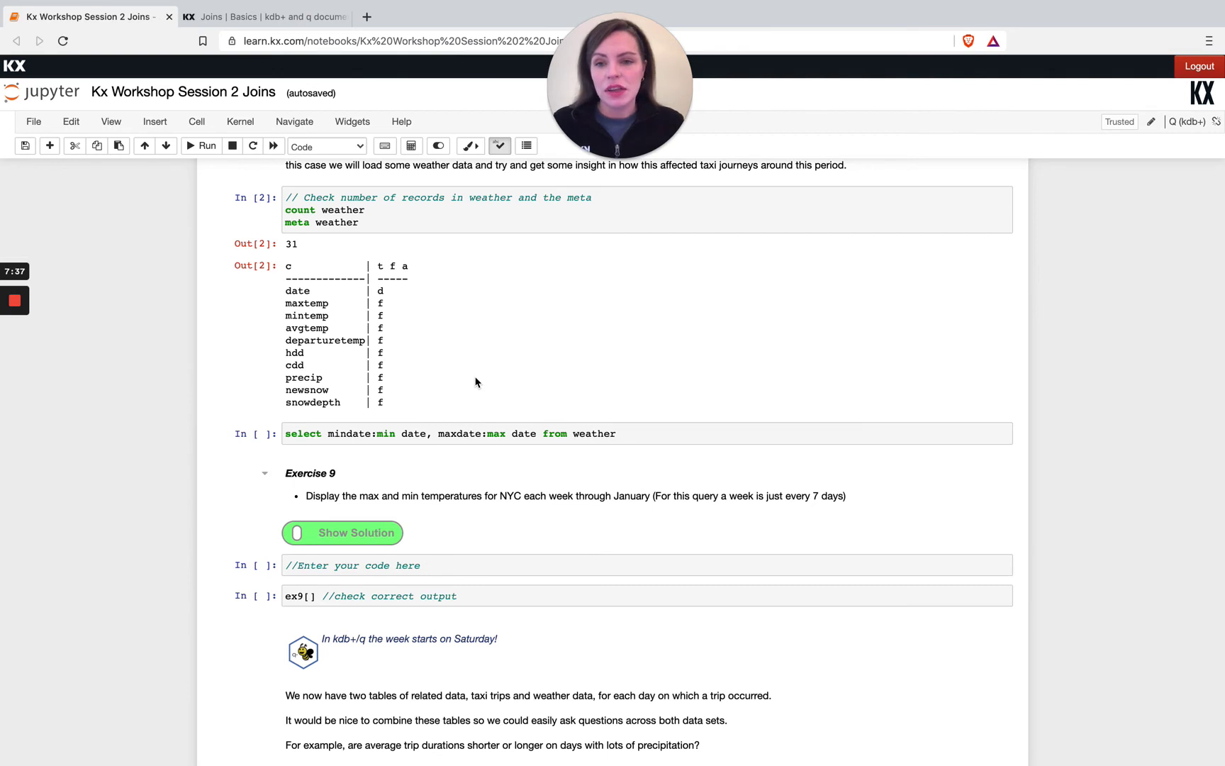
Step: Scroll back to the meta weather output and point out the precip and newsnow columns
double_click(304, 377)
double_click(301, 389)
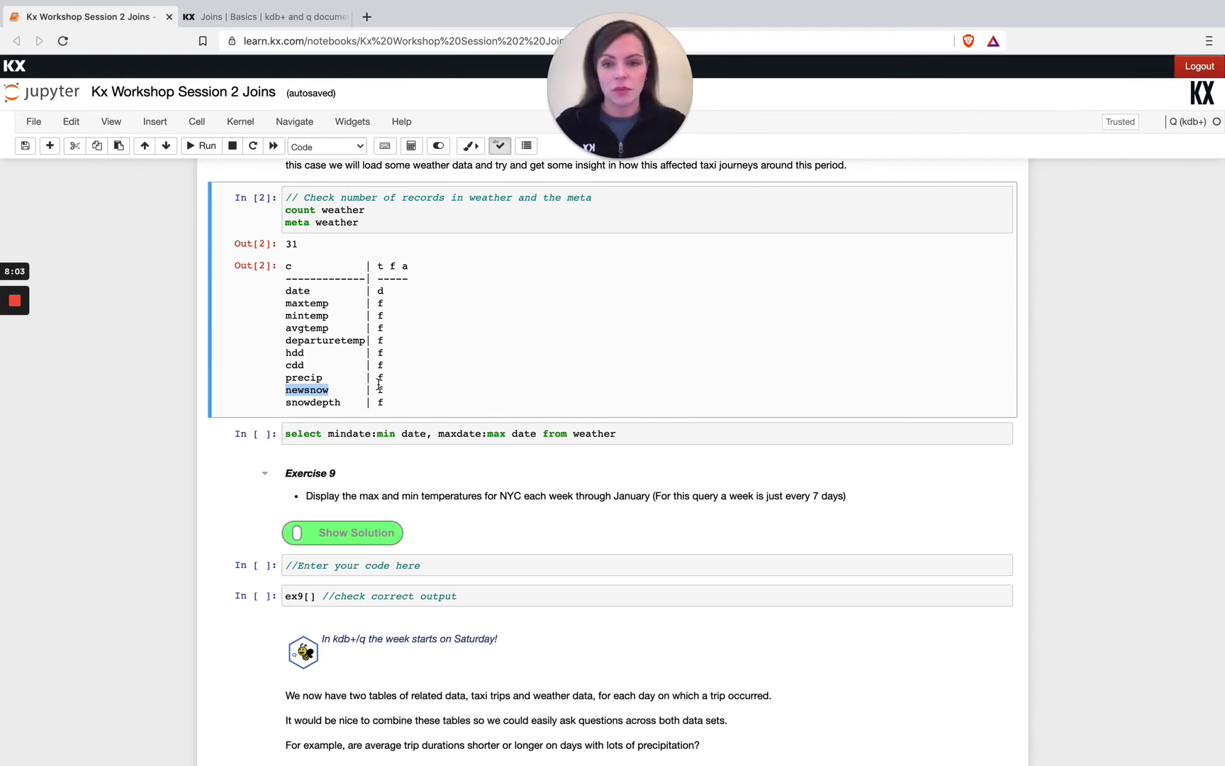
scroll(509, 511, "down", 10)
scroll(509, 512, "down", 10)
scroll(511, 512, "down", 5)
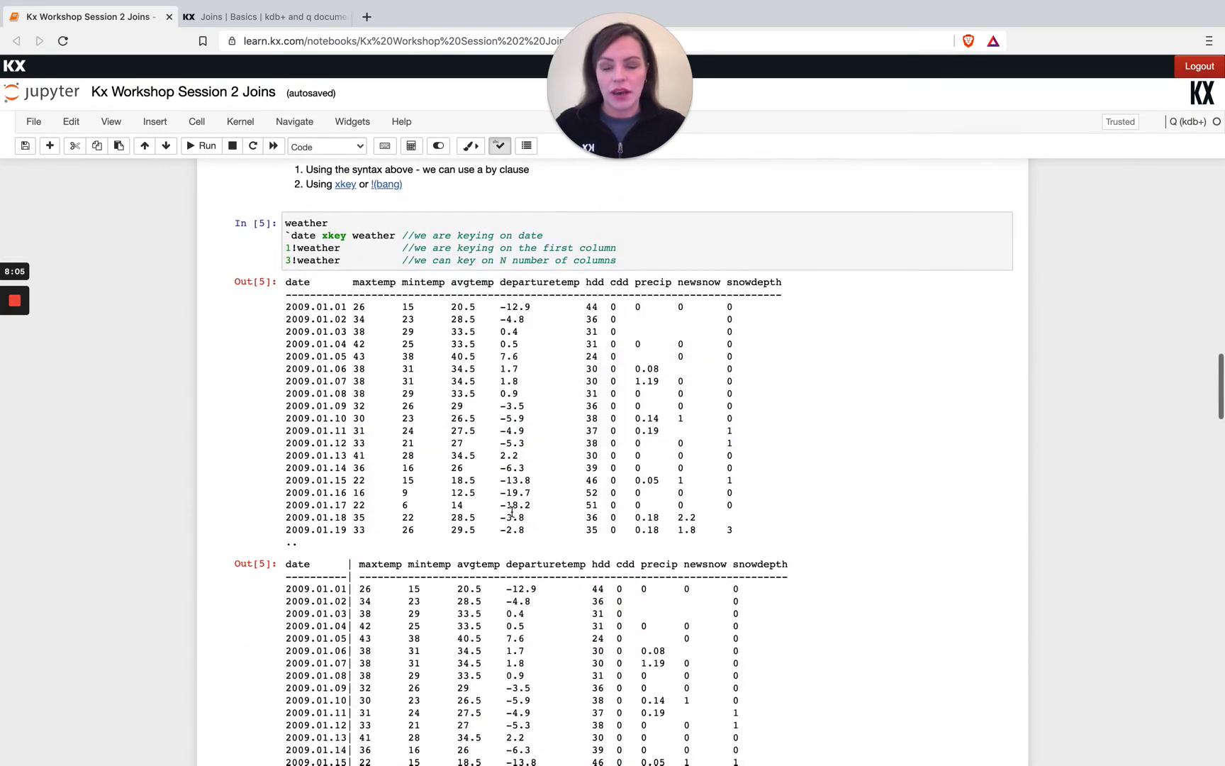
scroll(512, 512, "down", 3)
scroll(512, 514, "down", 6)
scroll(513, 515, "down", 5)
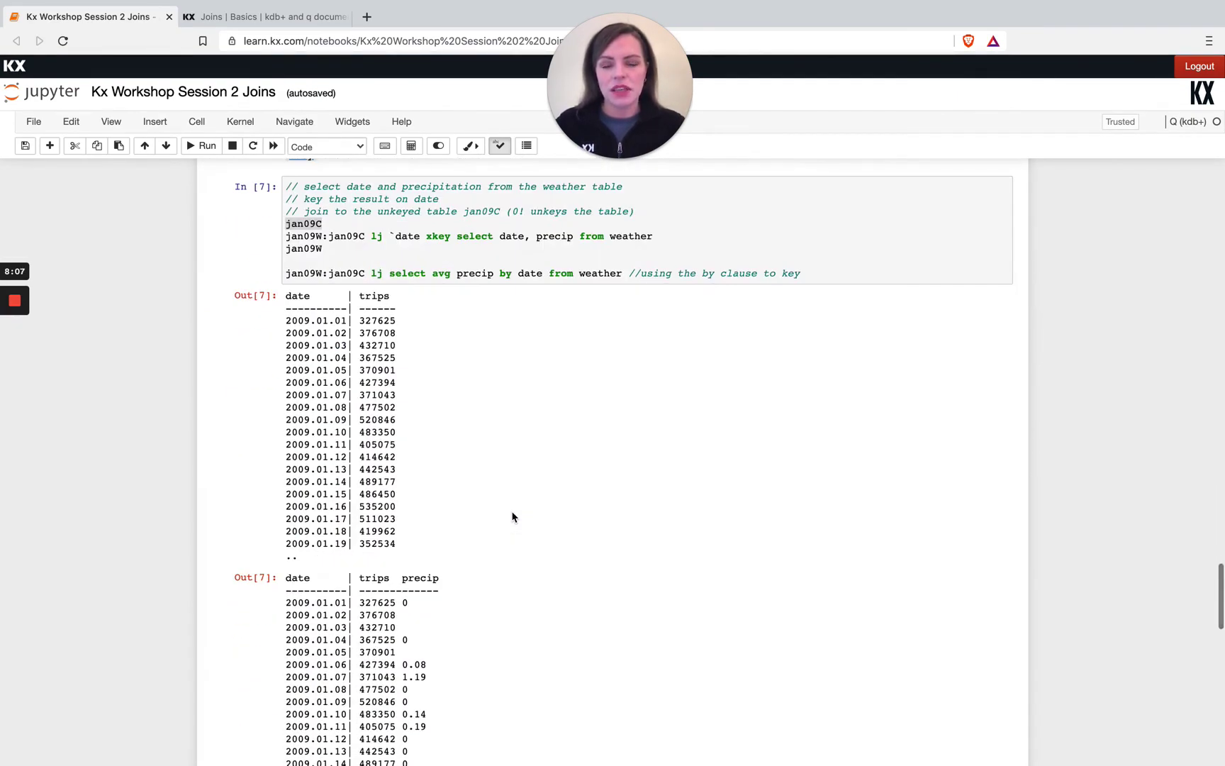
Step: Highlight the 'select date, precip from weather' subquery in the In [7] join cell
left_click(458, 234)
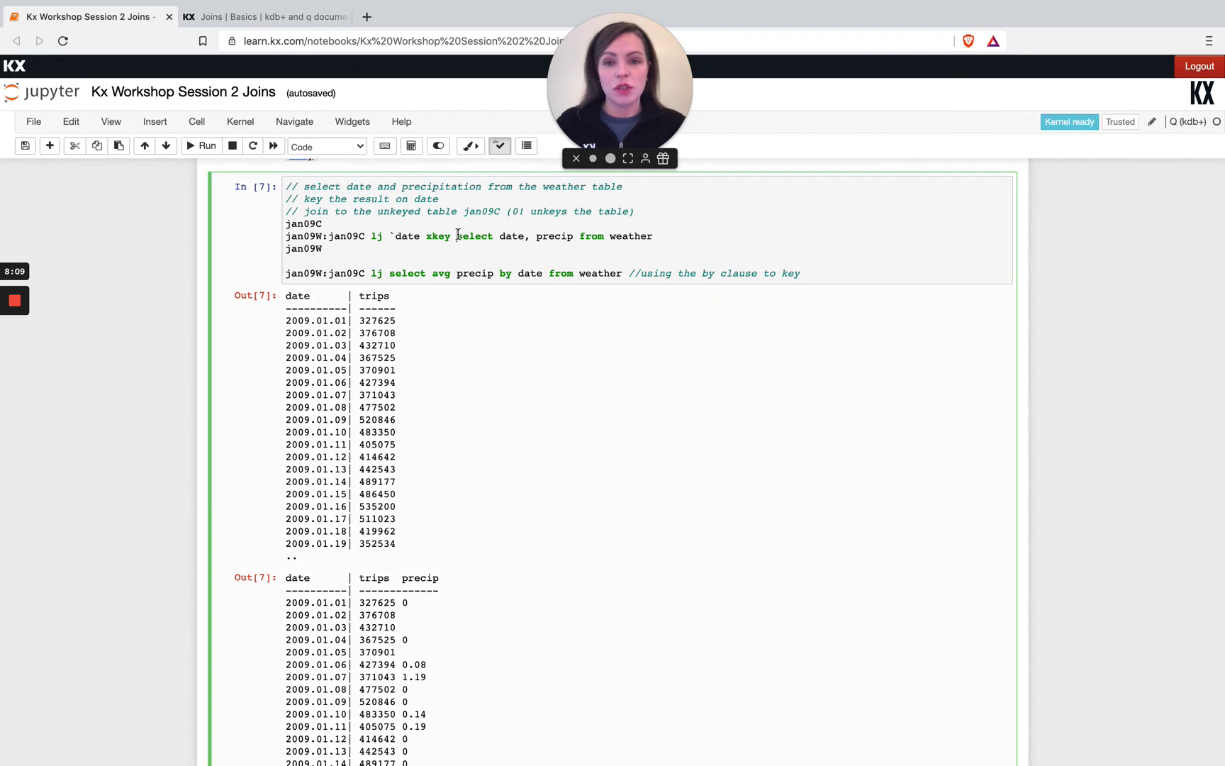
left_click_drag(458, 234, 654, 234)
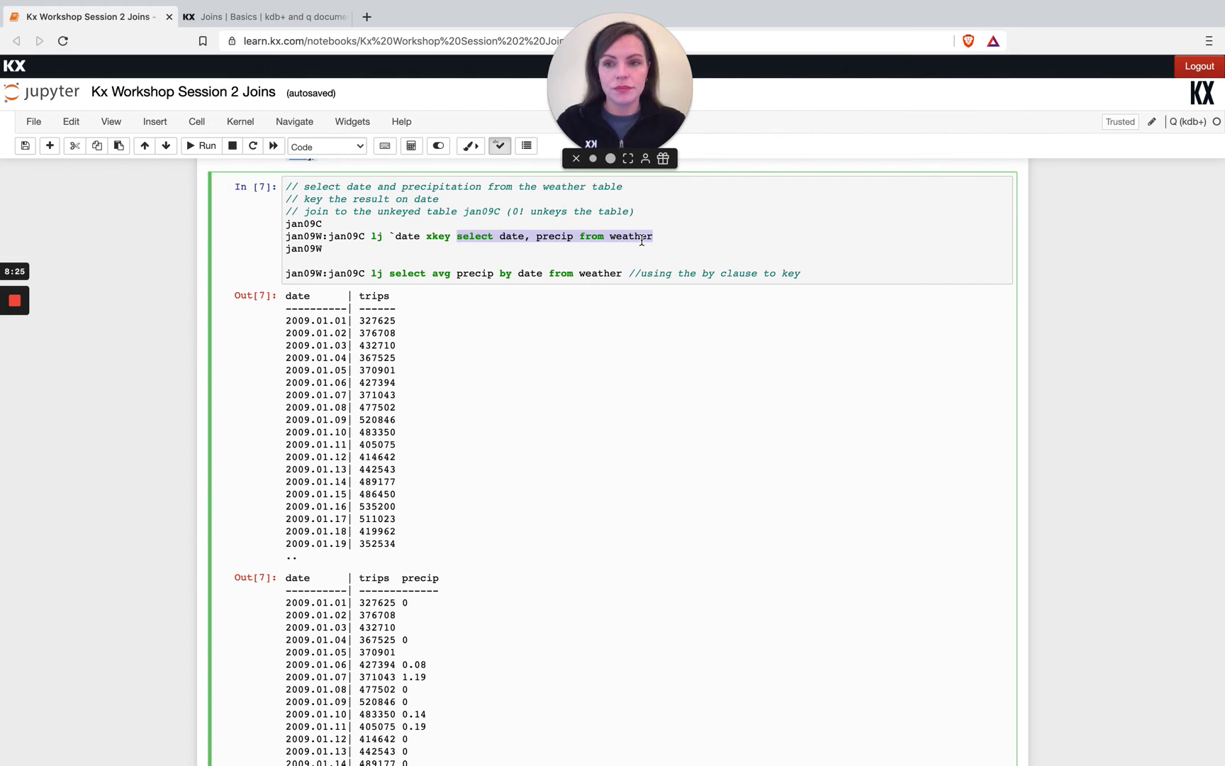
scroll(642, 241, "down", 1)
scroll(641, 241, "down", 5)
scroll(641, 239, "down", 3)
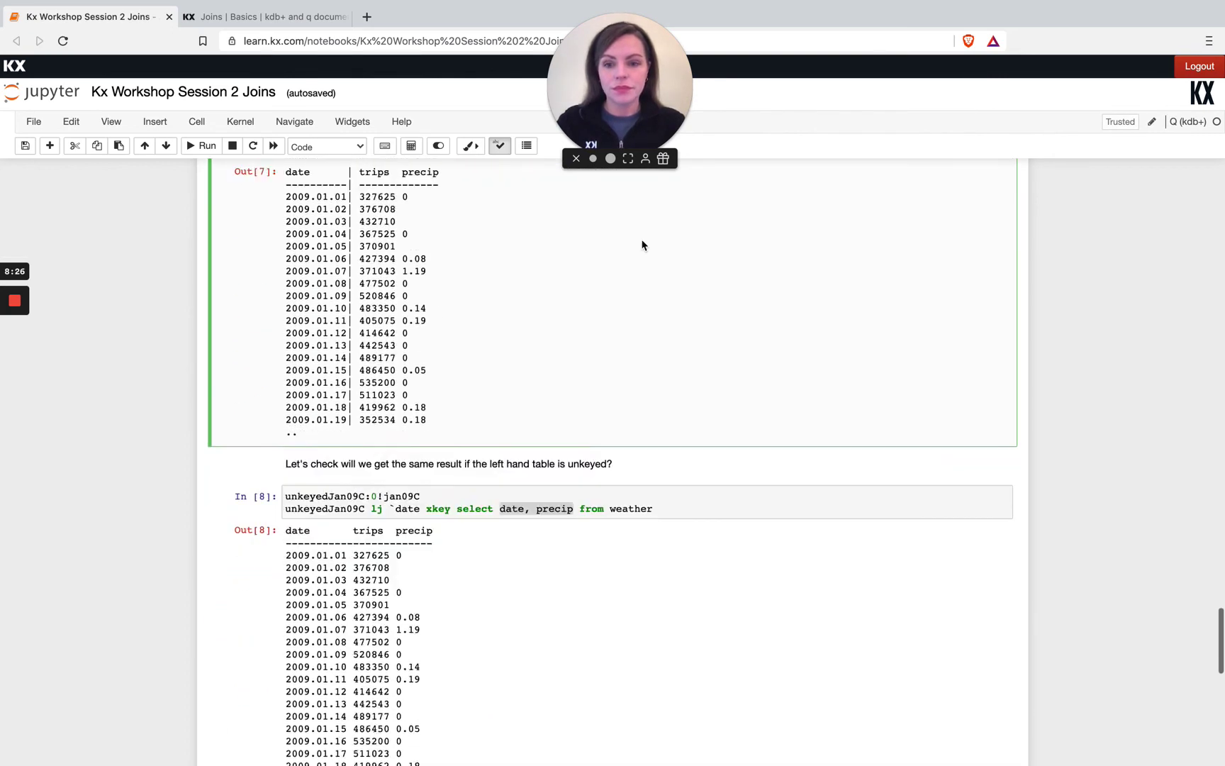
scroll(641, 242, "down", 6)
scroll(641, 246, "down", 3)
scroll(642, 245, "down", 2)
scroll(641, 245, "down", 1)
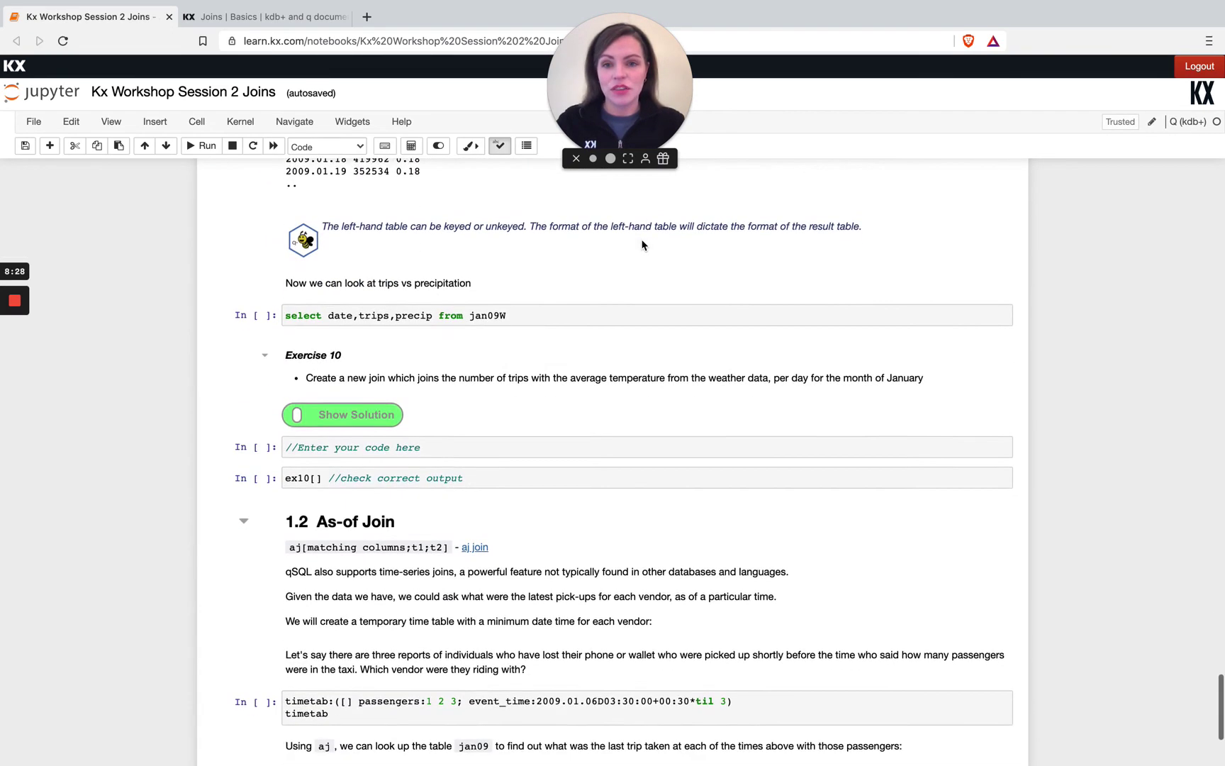
scroll(641, 245, "down", 1)
Step: Run the jan09W date, trips and precip select, then highlight its 1.19 precipitation value
left_click(538, 267)
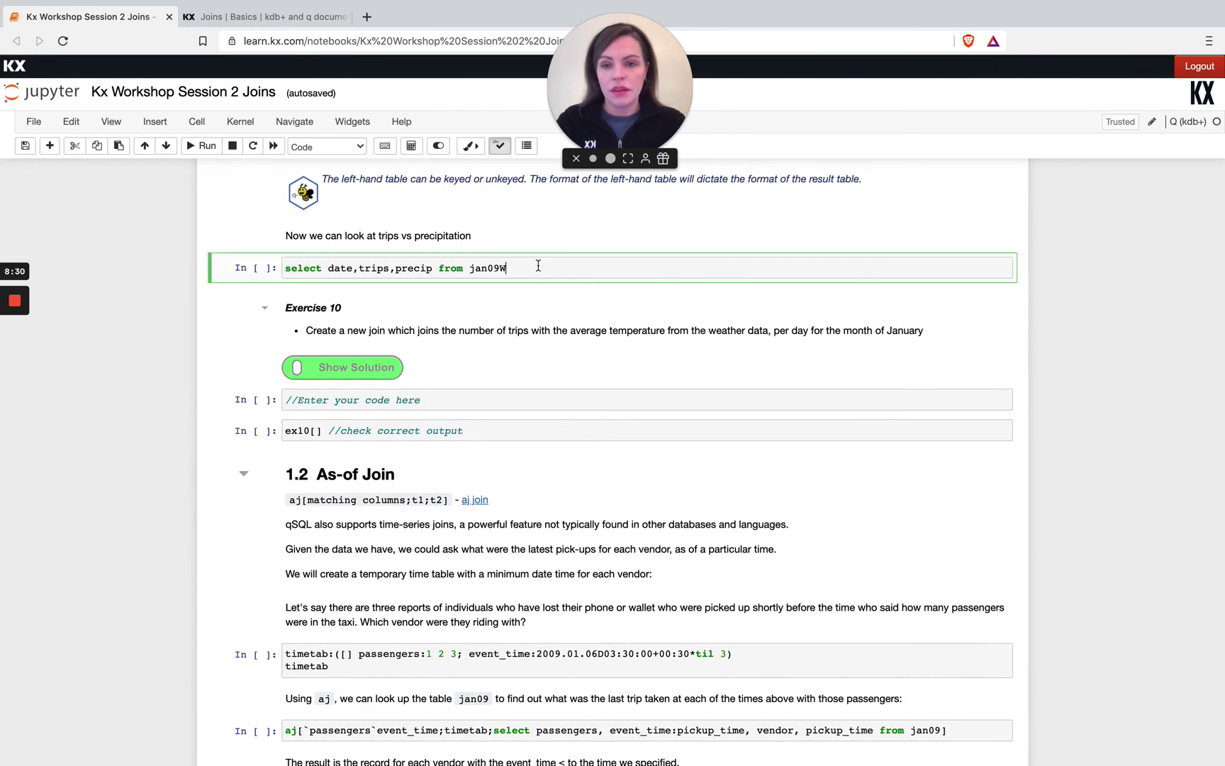
key("ctrl+Return")
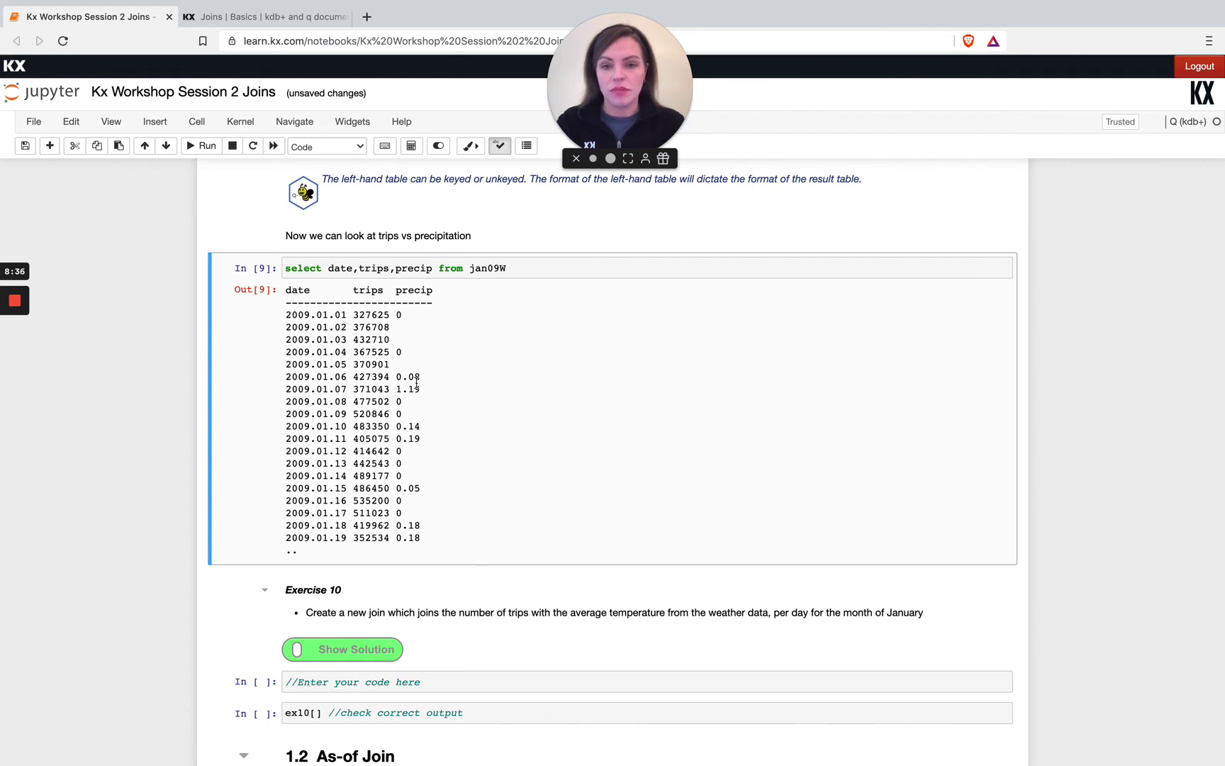
left_click_drag(421, 389, 399, 390)
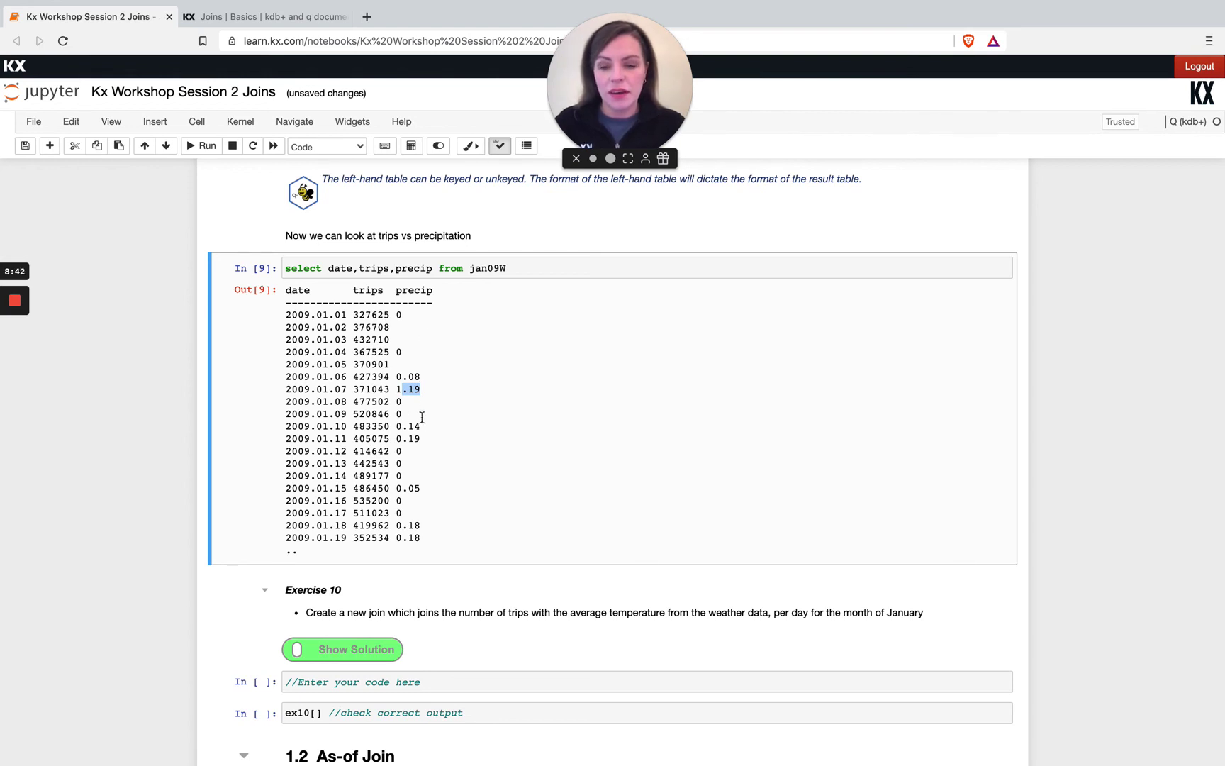
left_click(448, 402)
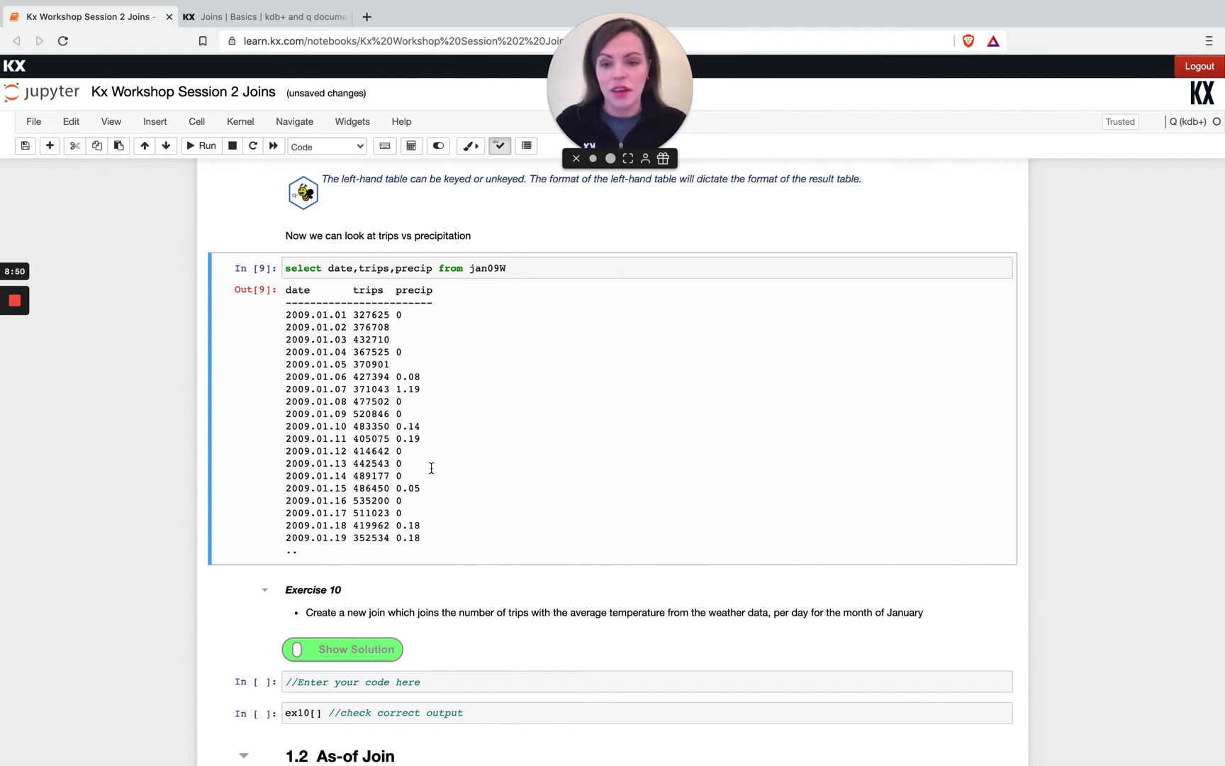
scroll(431, 467, "up", 1)
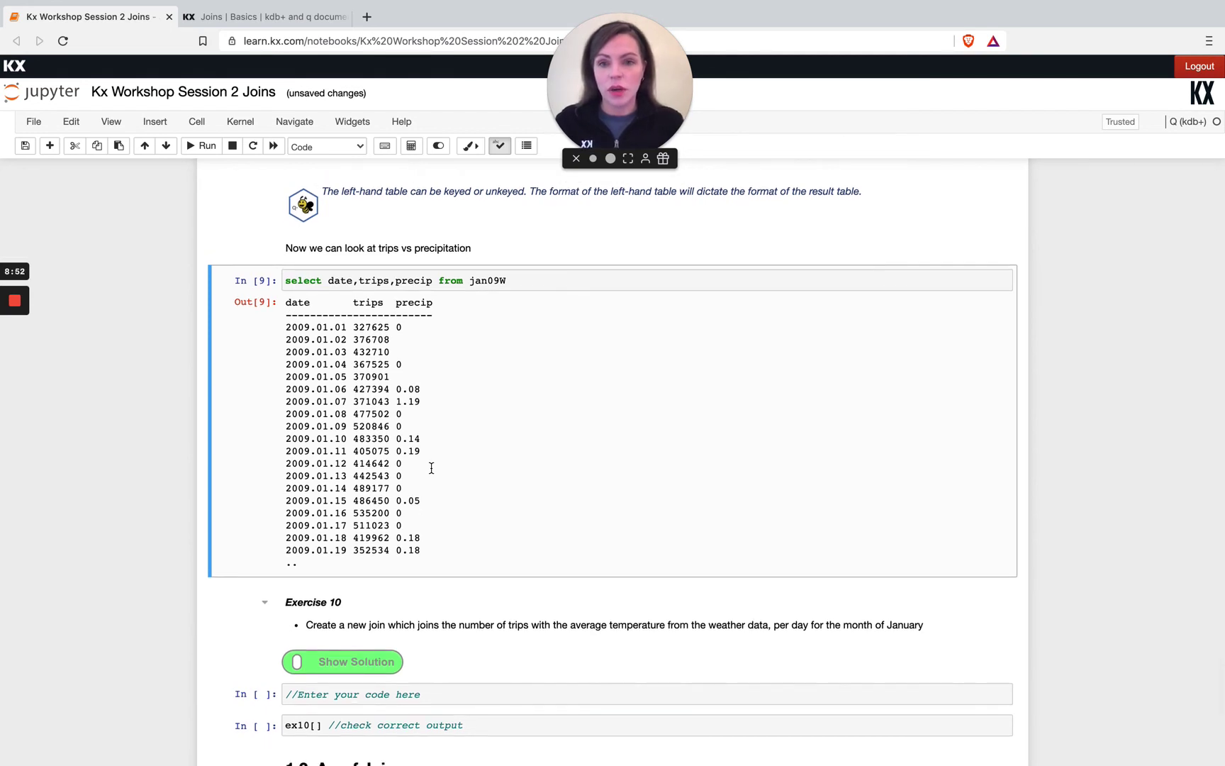